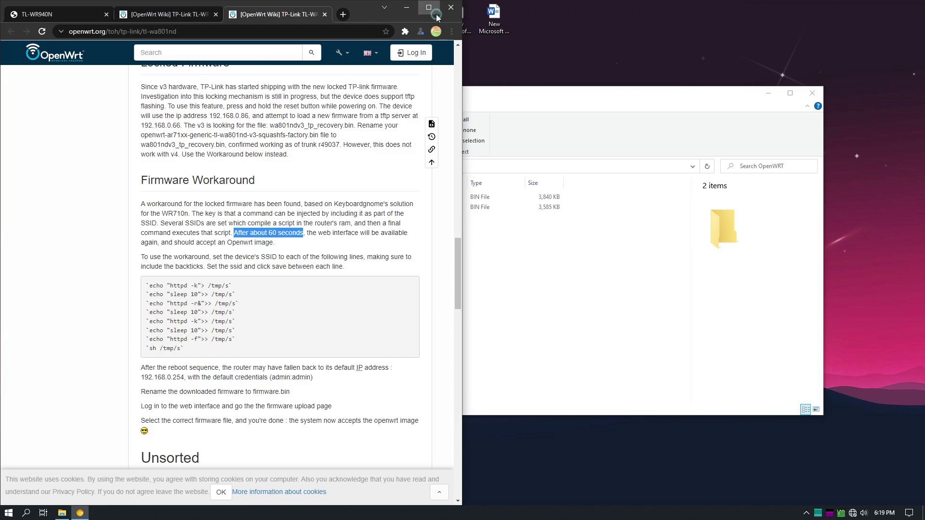
Check the TL-WR940N wiki page's Installation firmware table, then return to the router admin tab
scroll(616, 347, "up", 8)
scroll(608, 374, "up", 11)
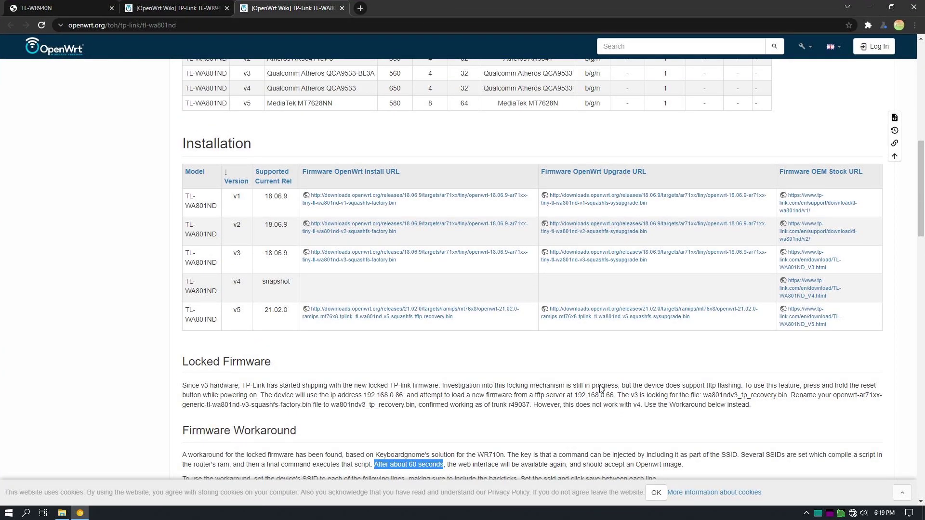
scroll(602, 383, "down", 5)
left_click(601, 386)
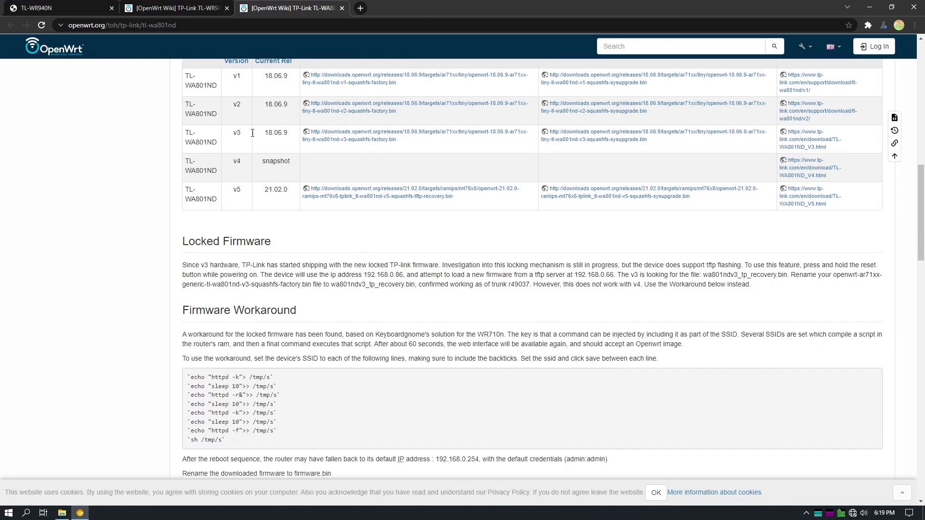
left_click(175, 8)
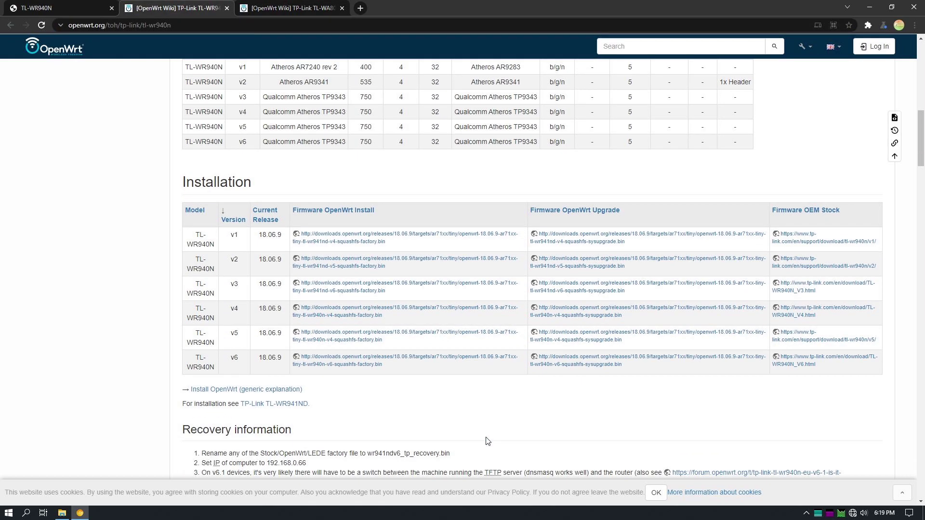
scroll(463, 395, "up", 1)
key("ctrl+shift+Tab")
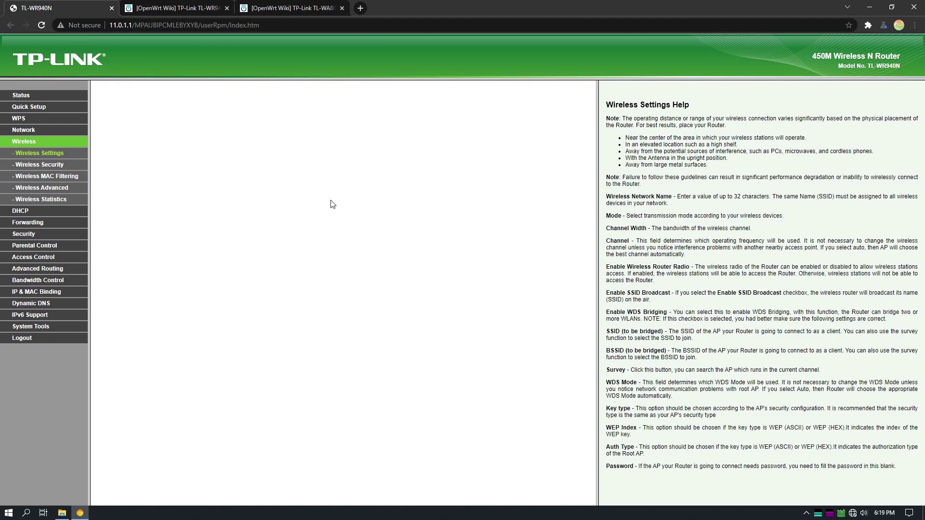
Glance at the firmware folder and router status page, then close the unreachable TP-Link website tab
left_click(62, 513)
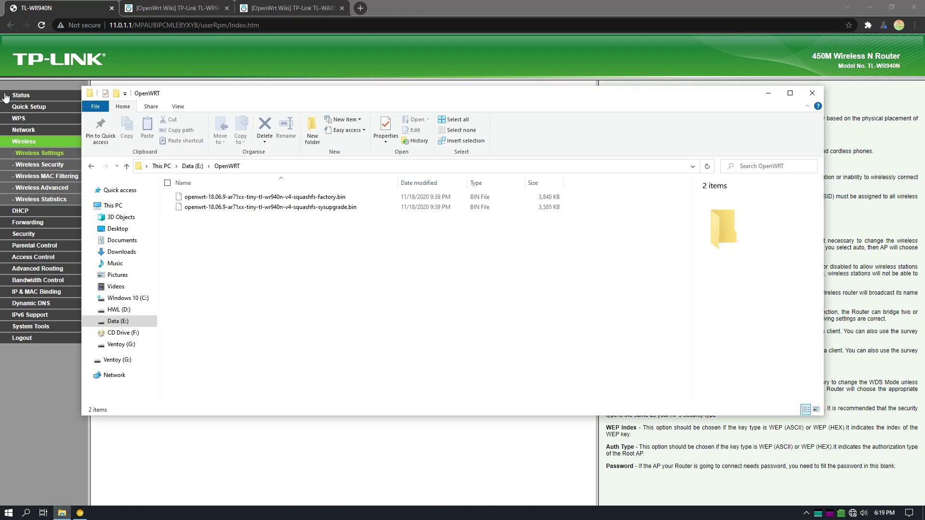
left_click(21, 95)
left_click(69, 65)
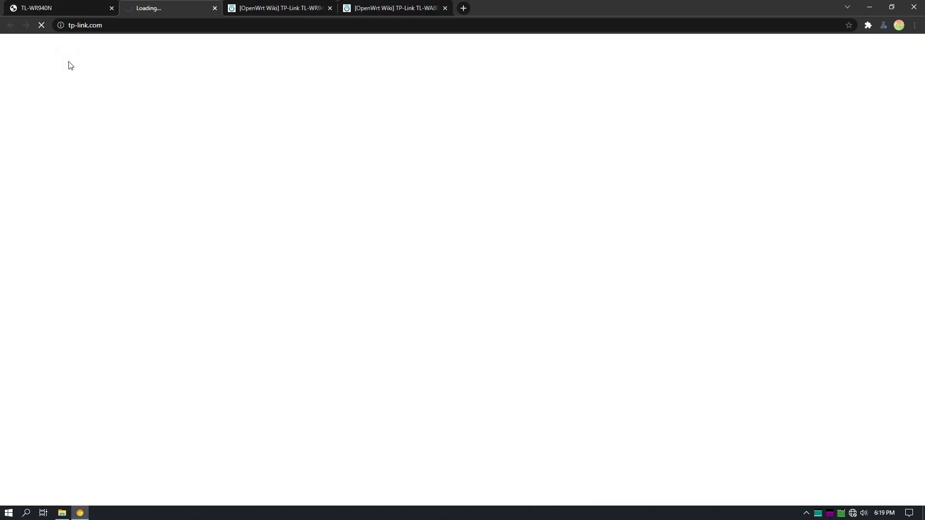
left_click(227, 8)
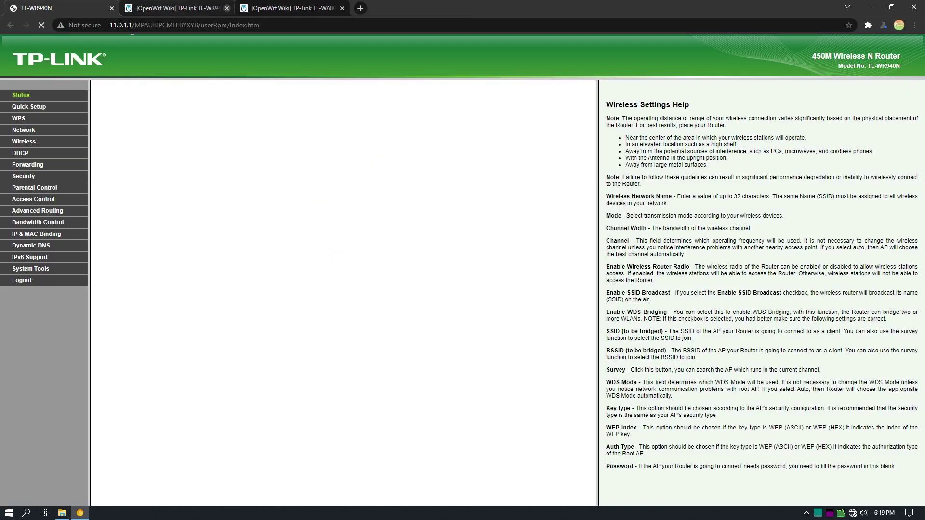
Strip the router URL down to the bare 11.0.1.1 address and retry loading it
left_click_drag(331, 28, 154, 30)
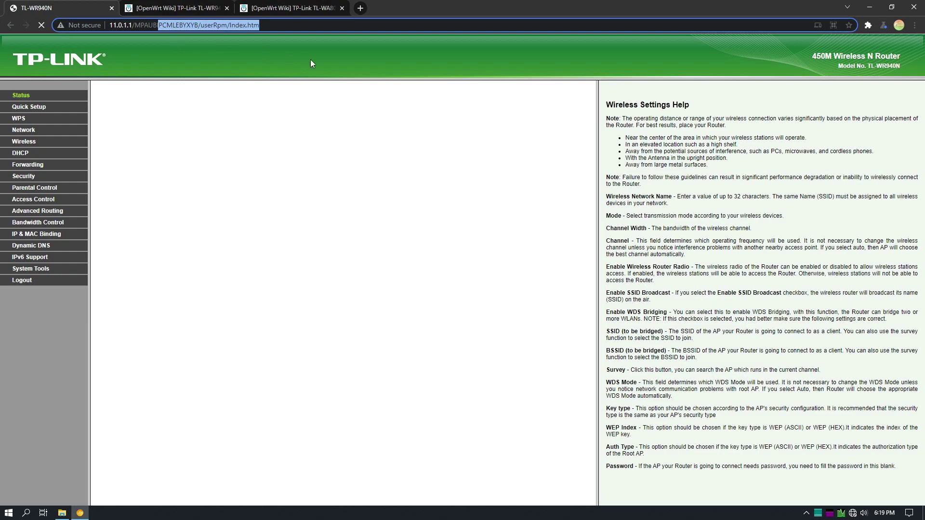
key("BackSpace")
key("BackSpace")
key("BackSpace")
key("BackSpace")
key("BackSpace")
key("BackSpace")
key("BackSpace")
key("Return")
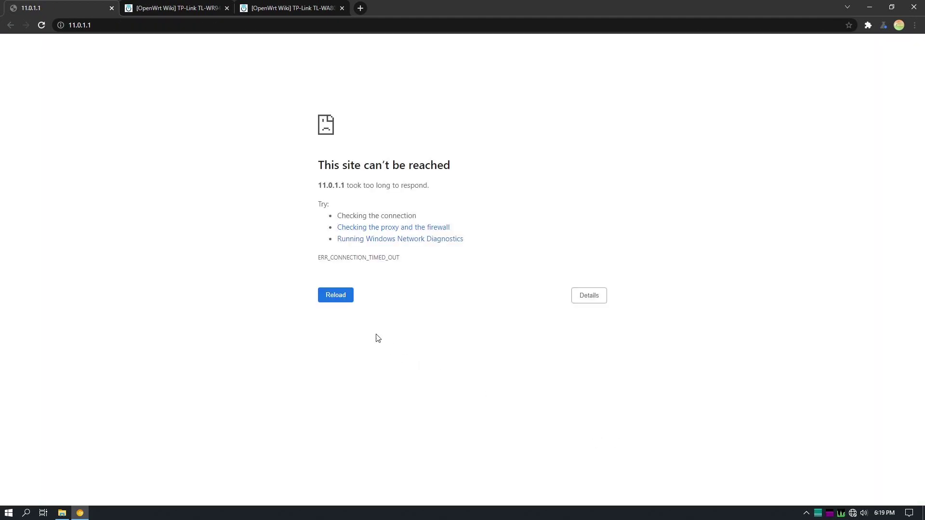
left_click(352, 302)
Read the Ethernet connection's default gateway, 192.168.0.1, from its network connection details in Control Panel
key("super")
type("con")
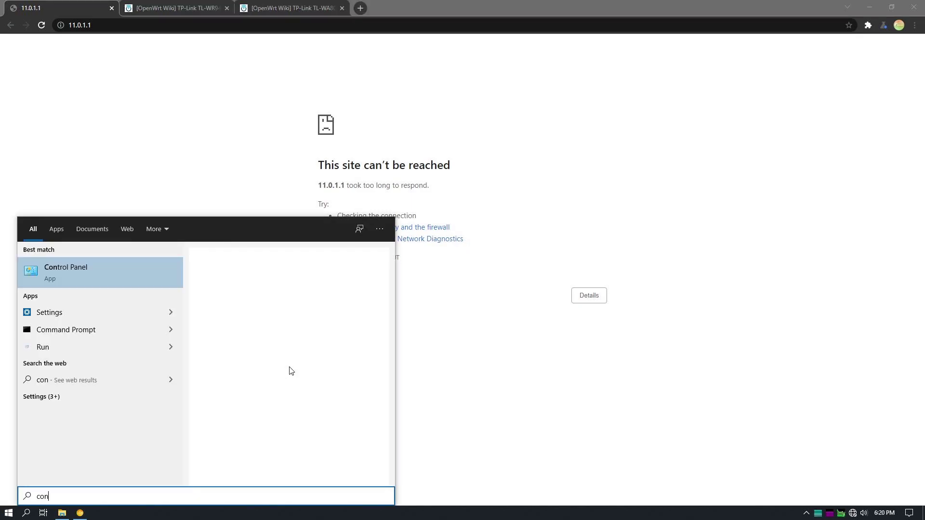
key("Return")
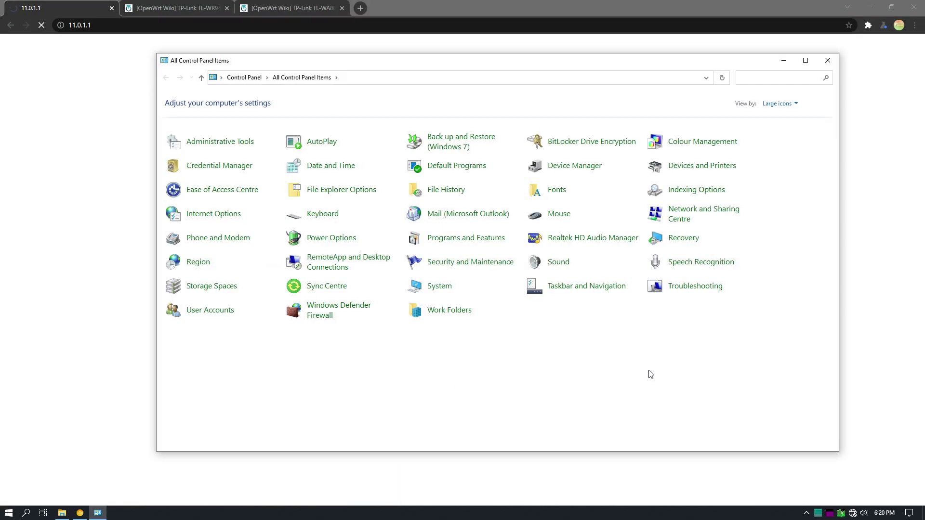
left_click(689, 216)
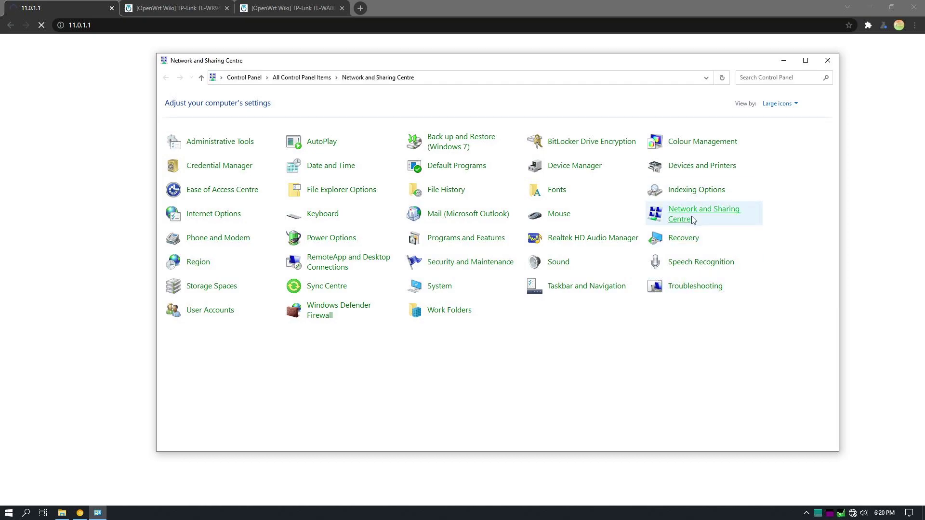
left_click(218, 117)
left_click(256, 132)
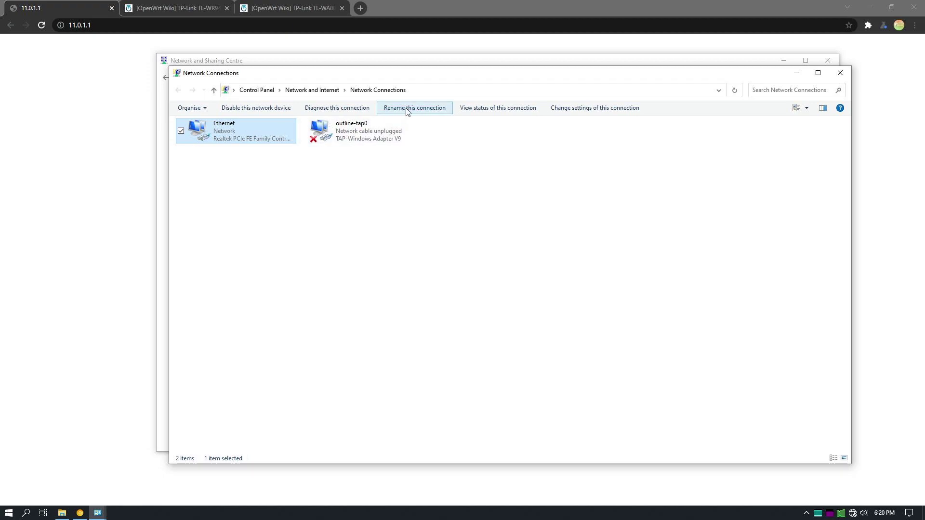
left_click(492, 109)
left_click(409, 250)
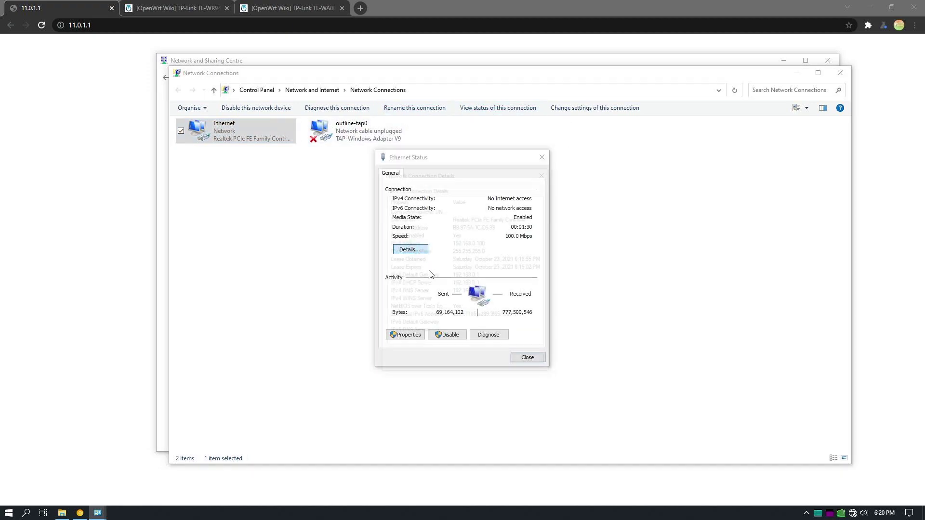
left_click(460, 286)
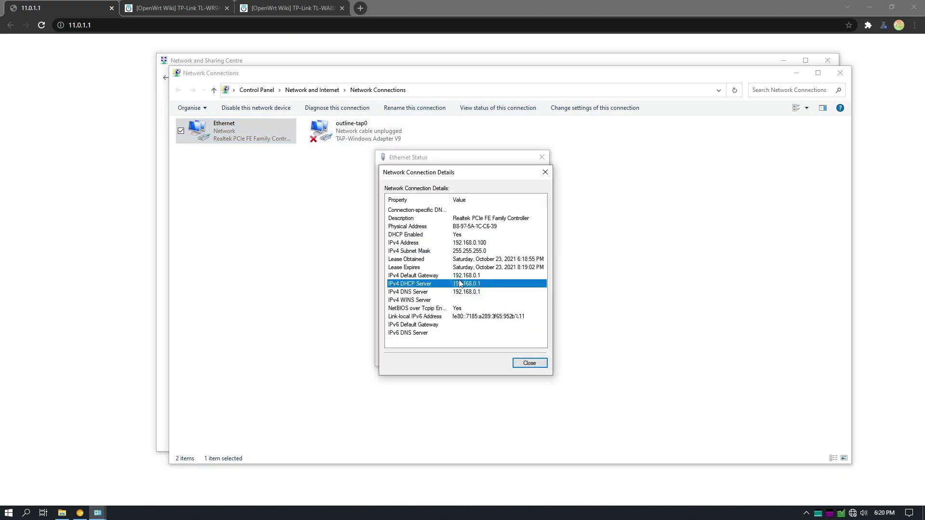
left_click(458, 278)
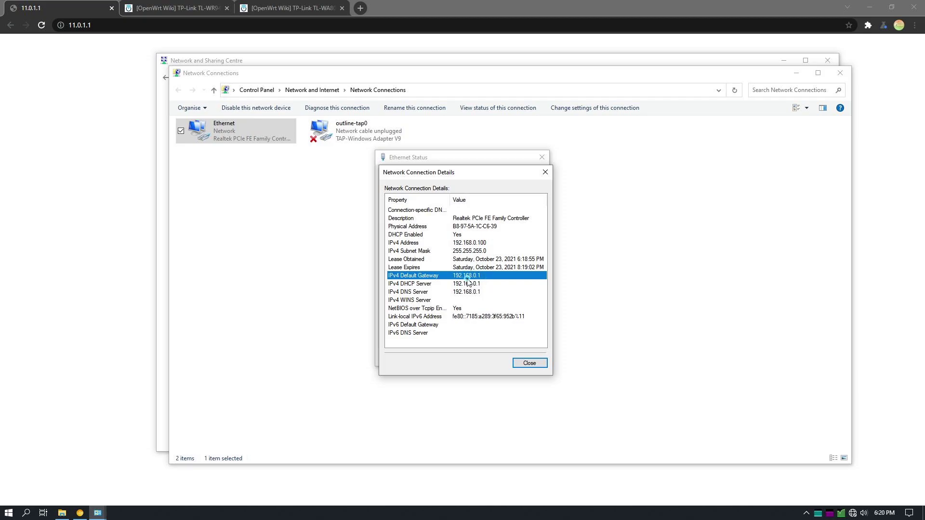
Close the network windows and browse to the gateway address 192.168.0.1
left_click(529, 362)
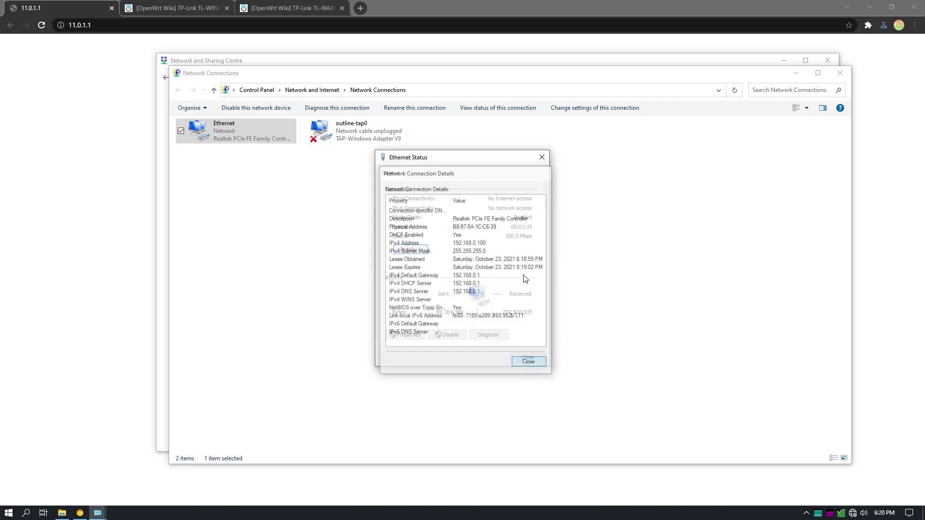
left_click(542, 157)
left_click(842, 73)
left_click(827, 60)
key("ctrl+l")
type("192.168.0.1")
key("Return")
Log in to the TP-Link router admin page with the default username and password
left_click(436, 221)
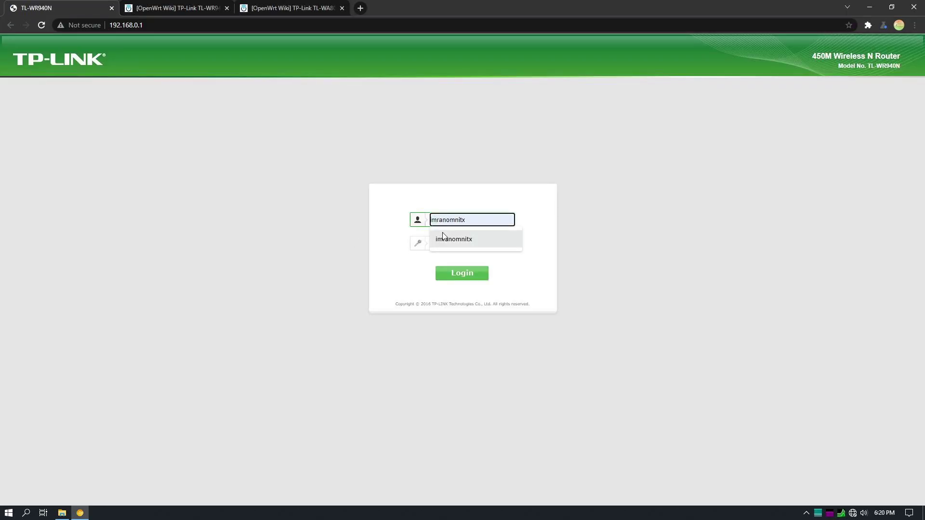
left_click(455, 276)
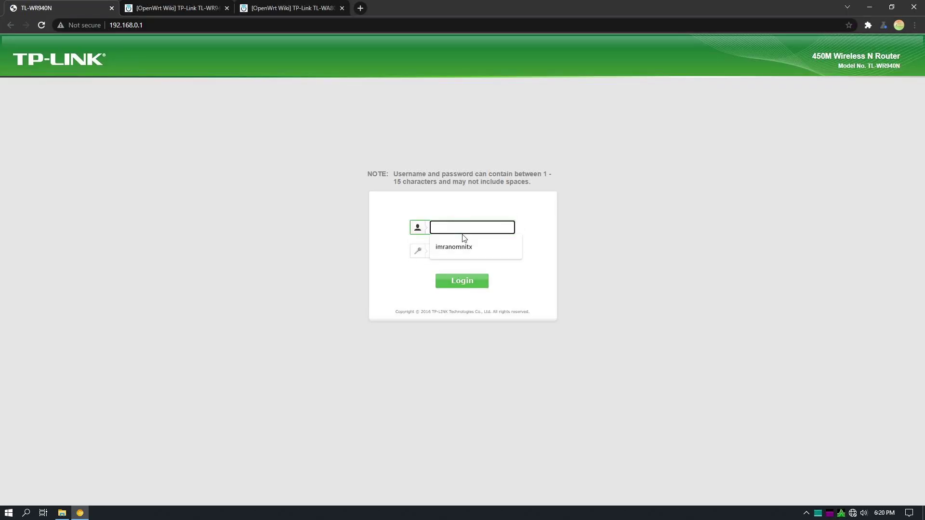
type("admin")
key("Tab")
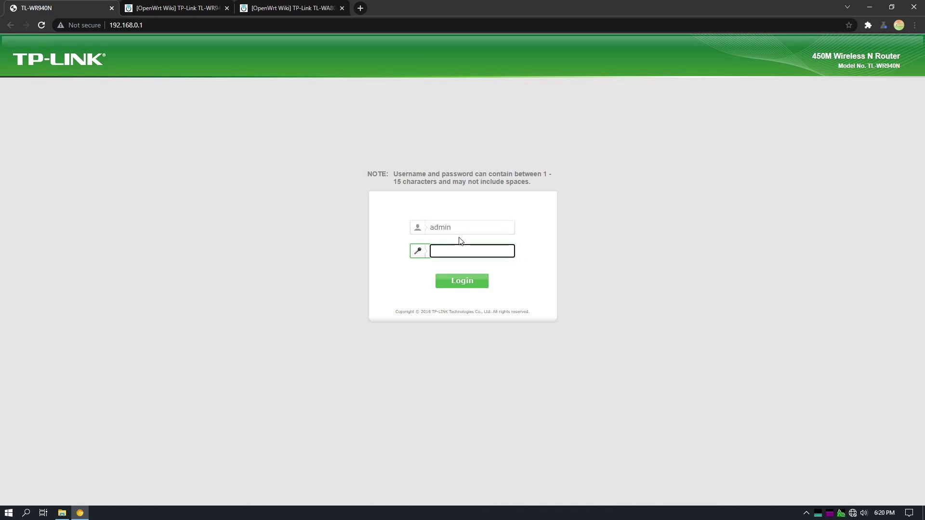
type("admin")
key("Return")
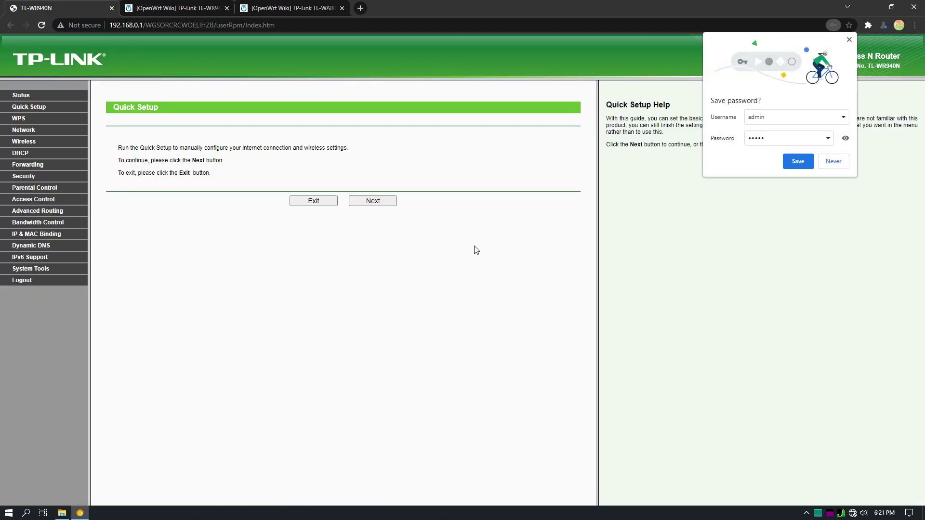
left_click(850, 40)
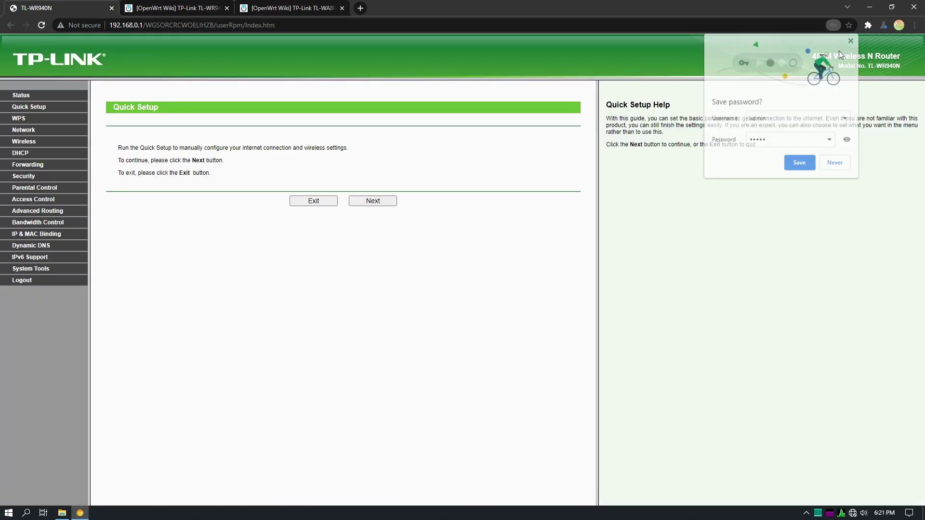
Upload openwrt-18.06.9-ar71xx-tiny-tl-wr940n-v4-squashfs-factory.bin under Firmware Upgrade and confirm the upgrade
left_click(26, 269)
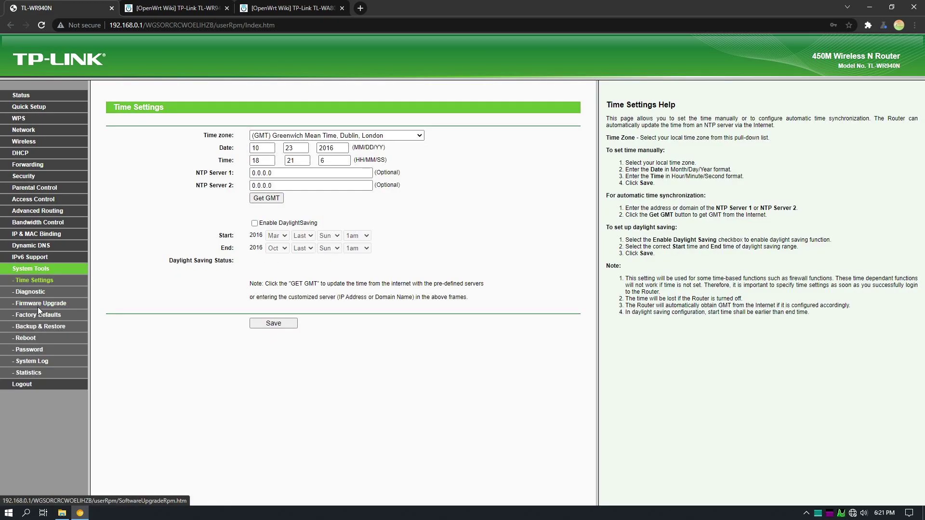
left_click(48, 305)
left_click(271, 135)
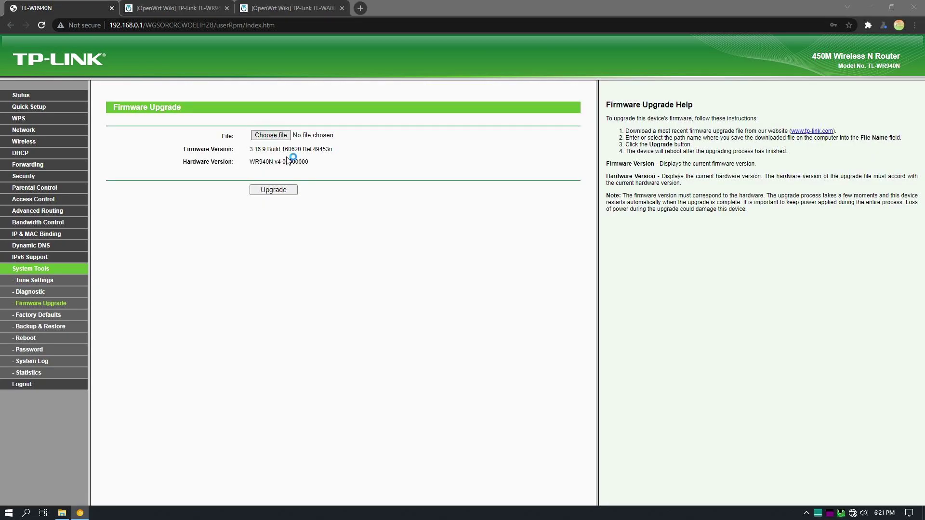
left_click(222, 73)
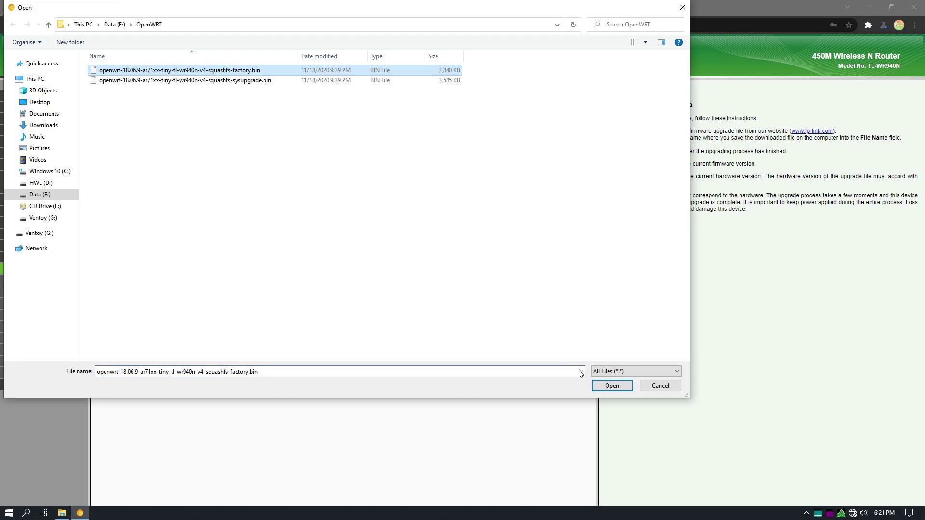
left_click(592, 382)
left_click(273, 189)
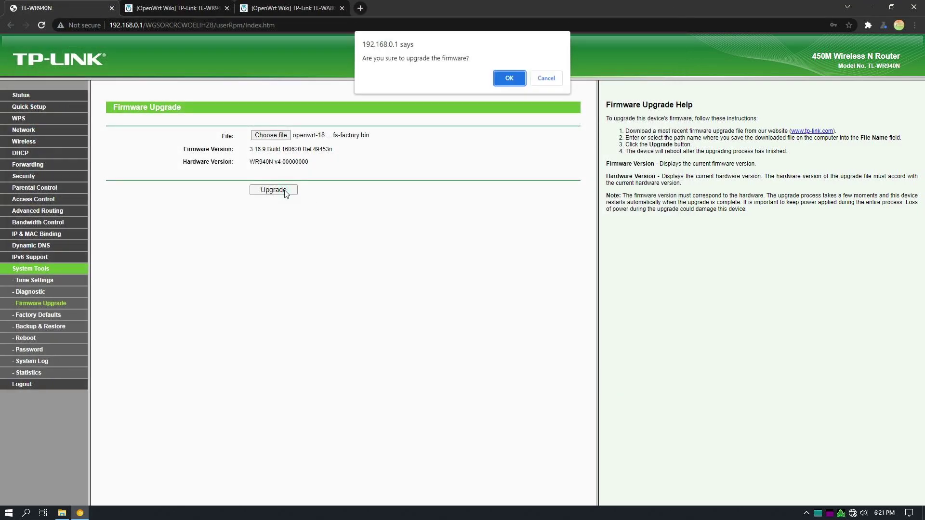
left_click(510, 80)
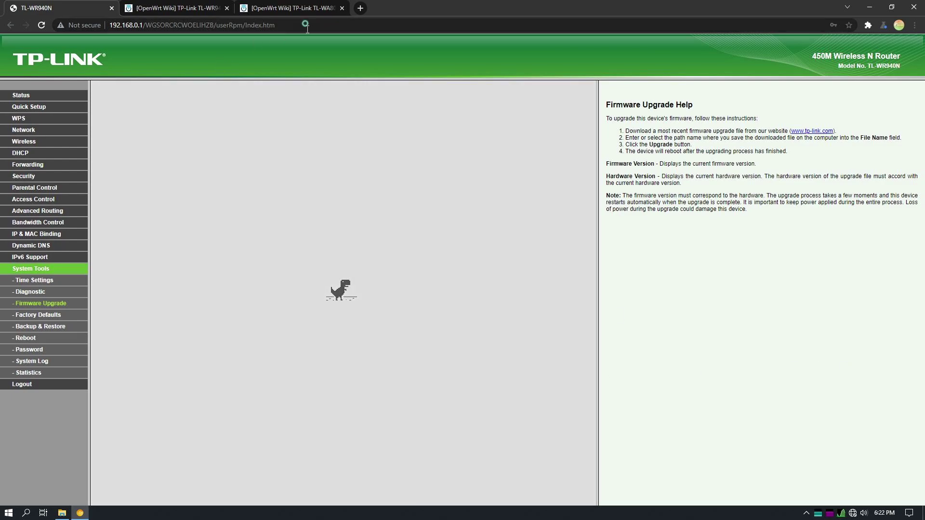
Load 192.168.1.1 in Chrome, then bring up Control Panel through Windows search
left_click(303, 25)
key("BackSpace")
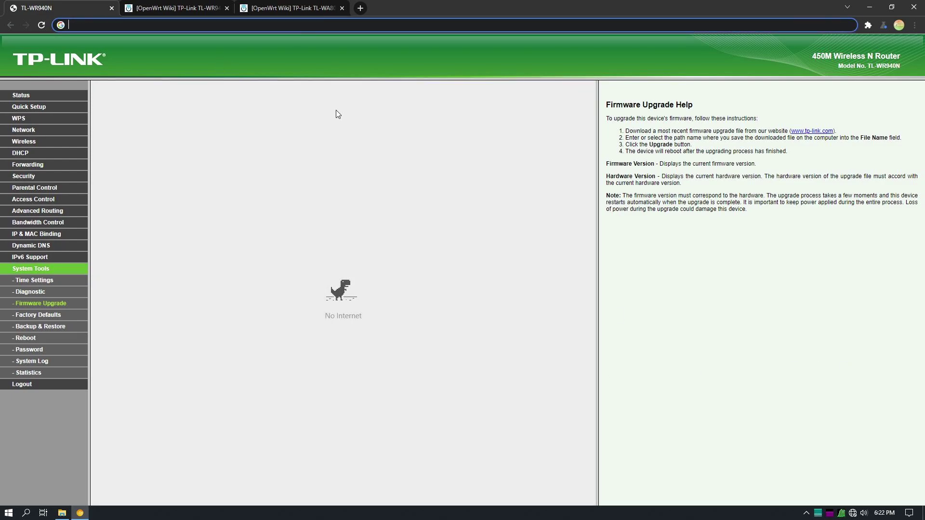
type("192.168.1.1")
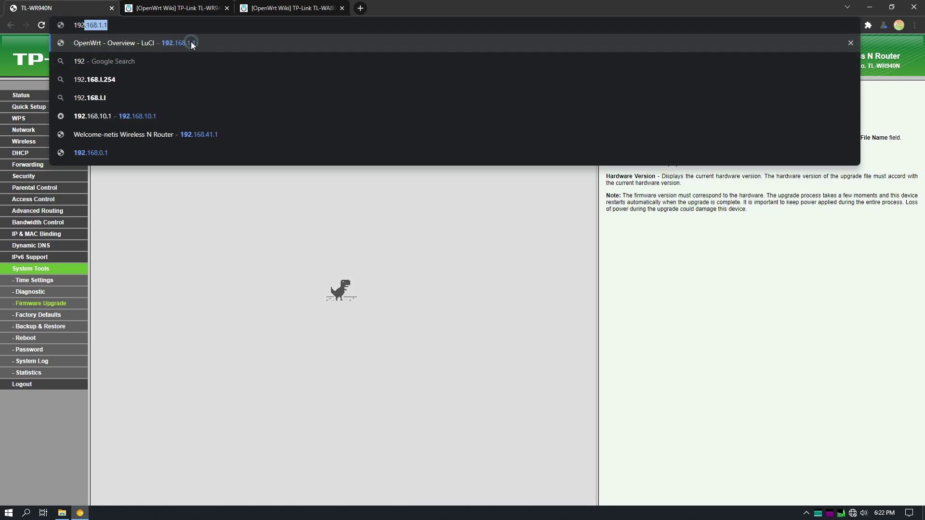
key("Return")
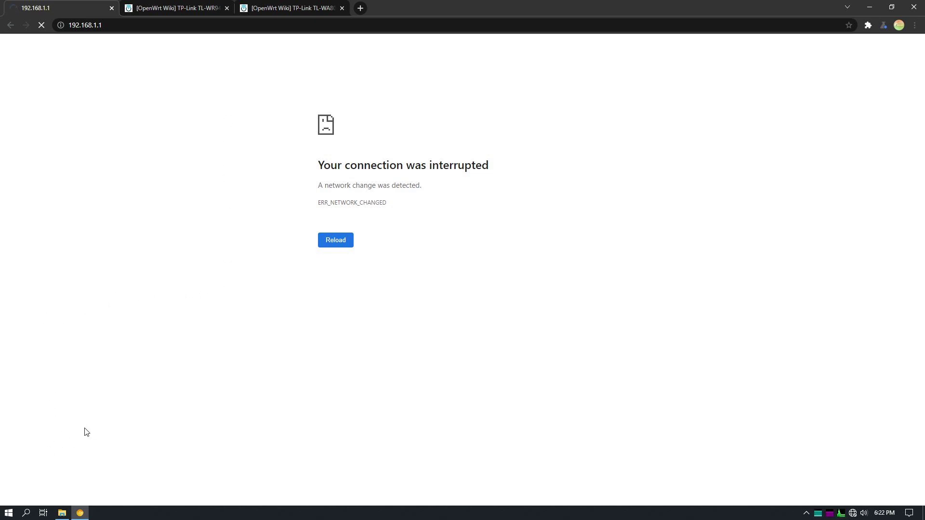
key("super")
type("con")
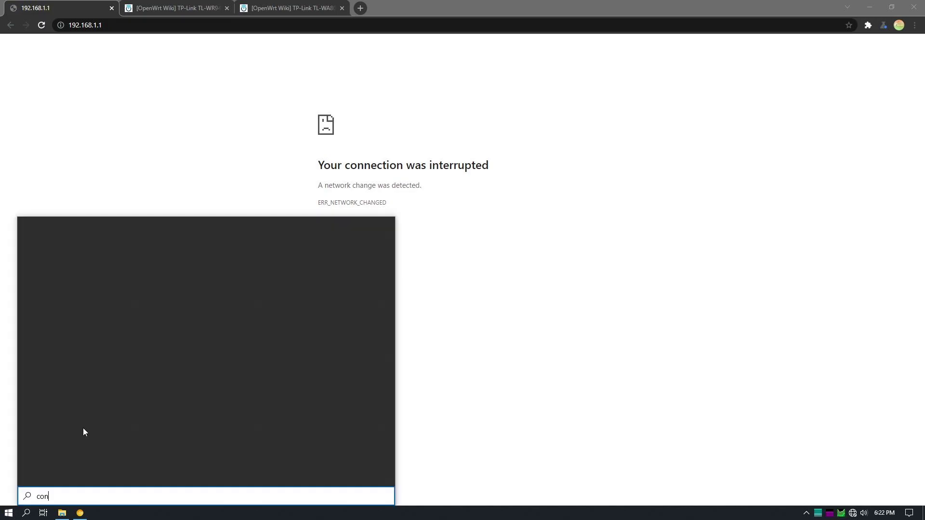
key("Escape")
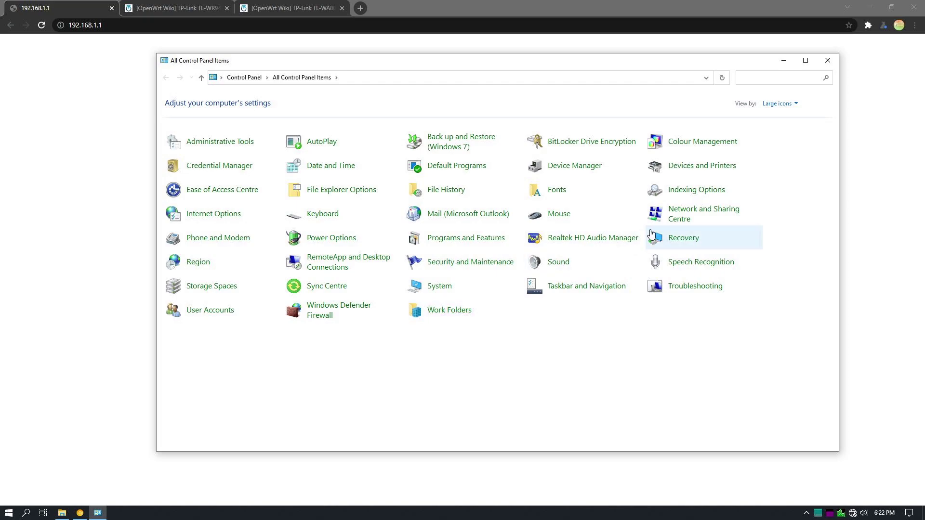
Confirm the Ethernet connection's default gateway is now 192.168.1.1, then reload the router page
left_click(698, 218)
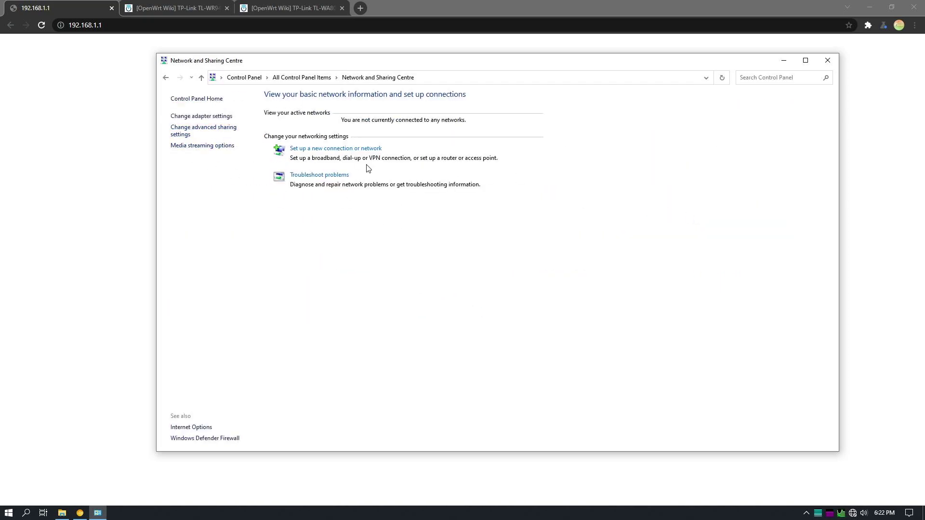
left_click(207, 118)
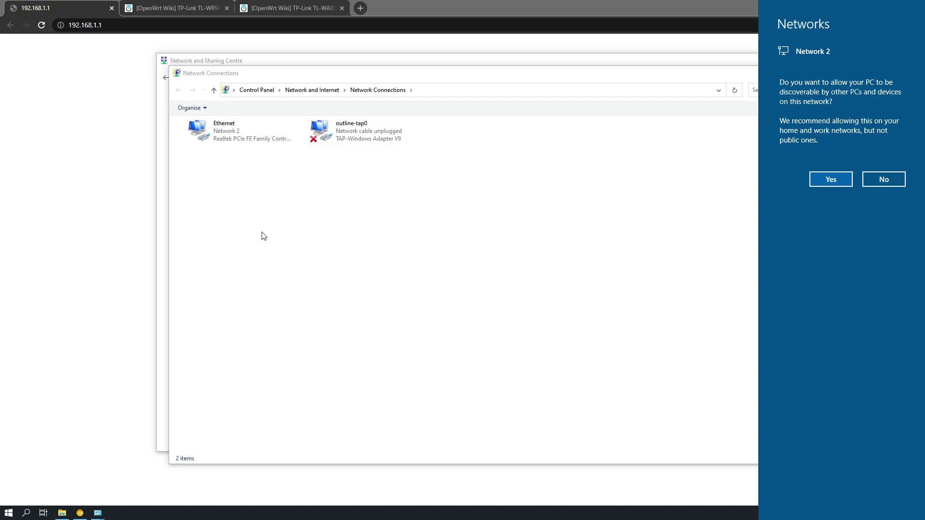
left_click(884, 180)
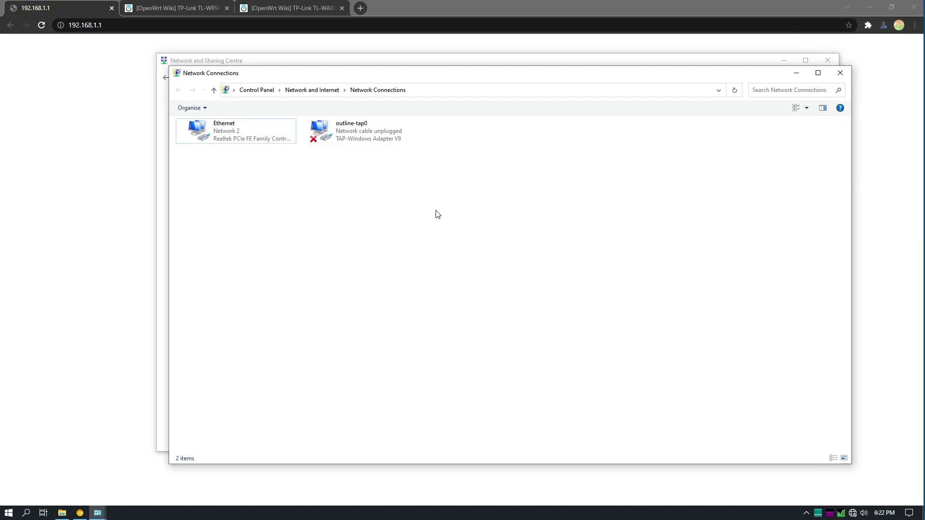
left_click(242, 141)
left_click(487, 109)
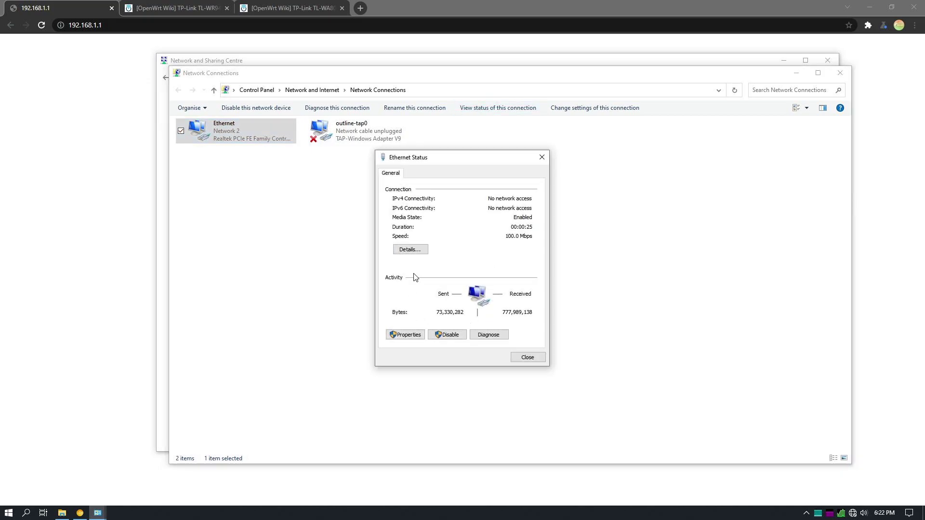
left_click(410, 250)
left_click(483, 277)
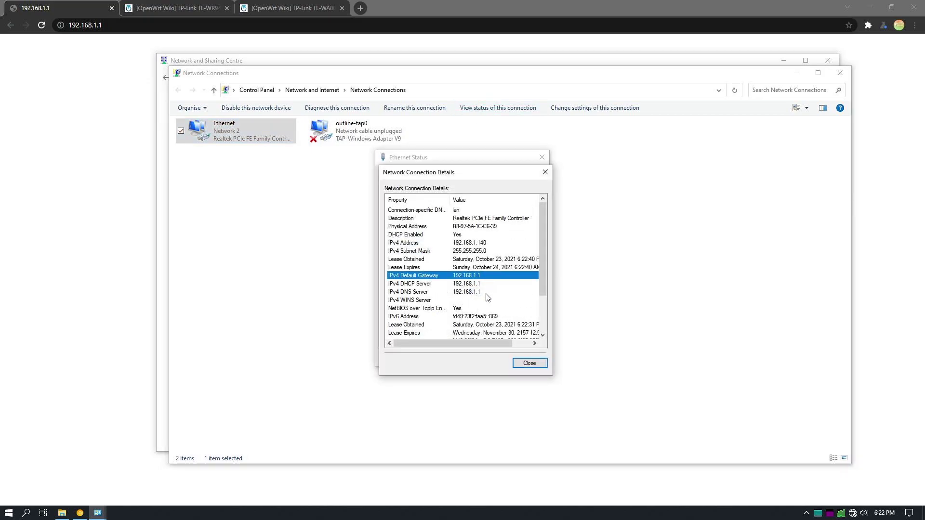
left_click(530, 363)
left_click(543, 159)
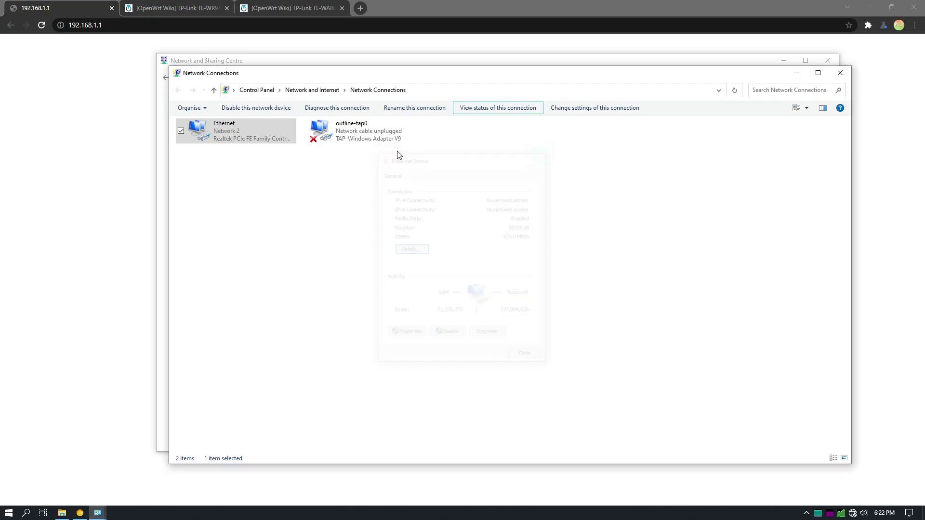
left_click(42, 25)
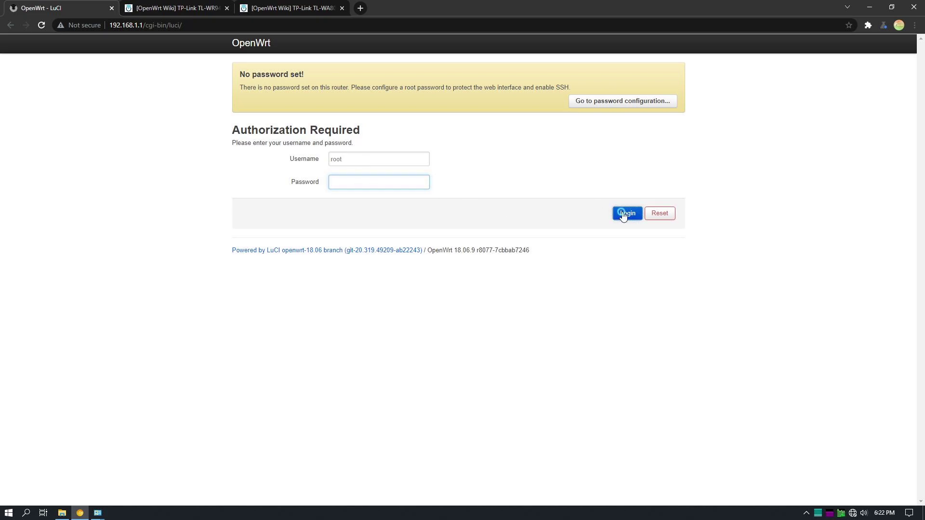
Log in to LuCI without a password and go to System > Backup / Flash Firmware
left_click(626, 213)
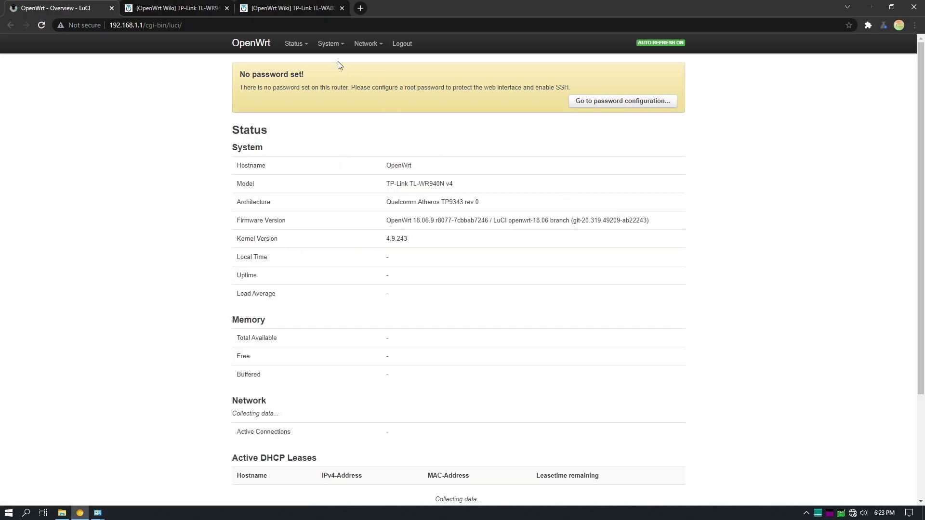
mouse_move(329, 43)
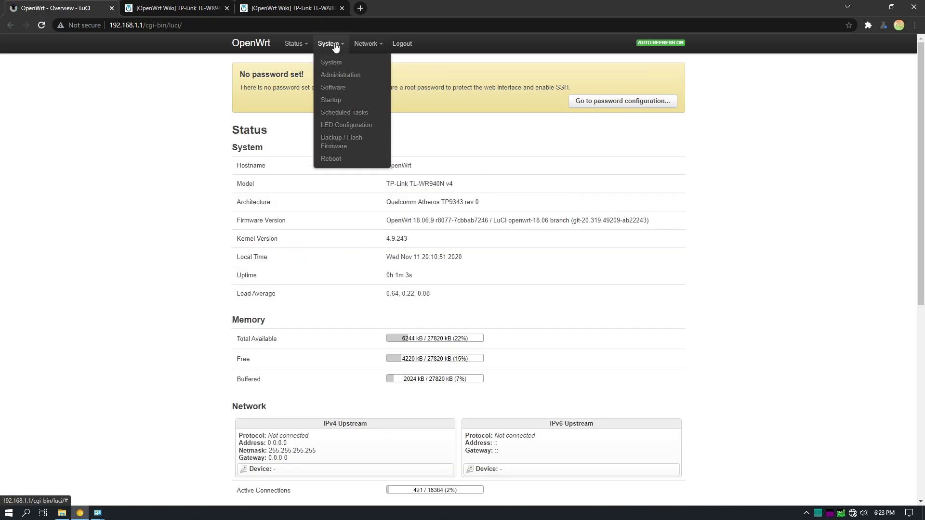
left_click(343, 88)
mouse_move(328, 43)
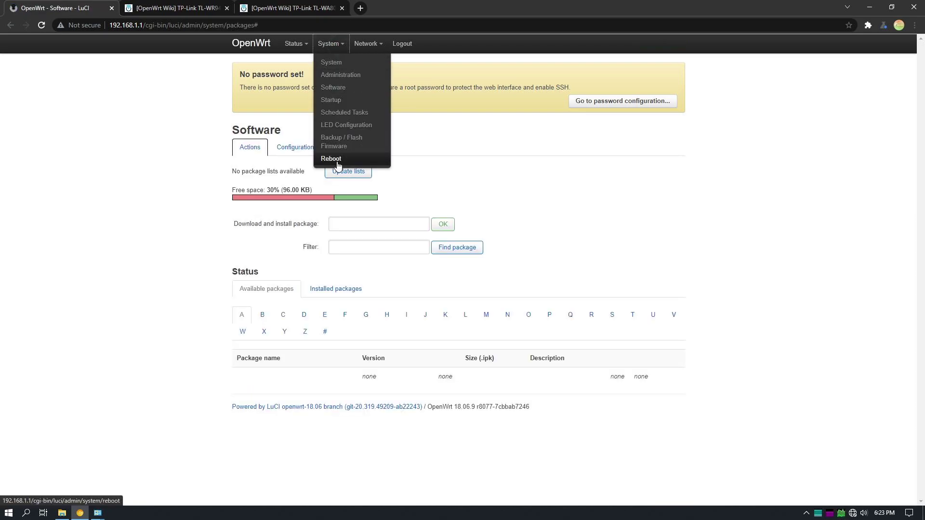
left_click(343, 142)
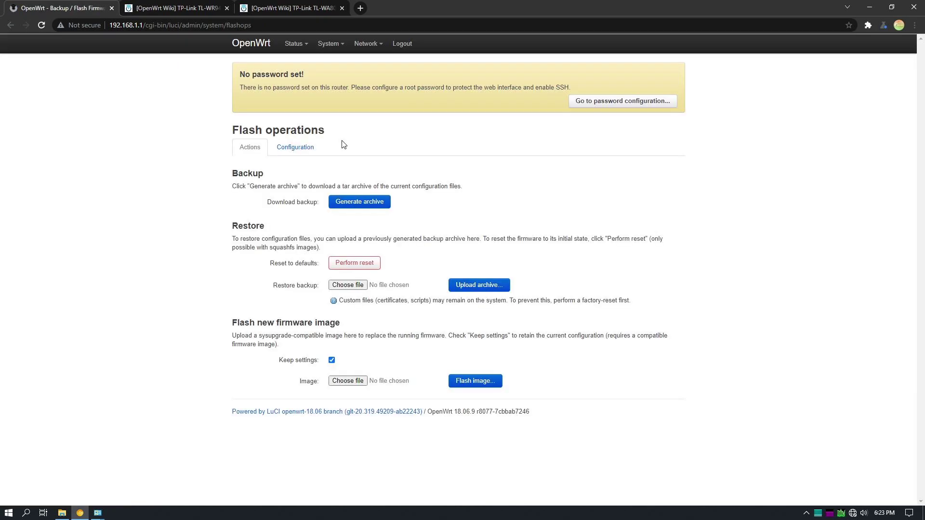
Upload the sysupgrade.bin image under Flash new firmware image and proceed with flashing
left_click(363, 380)
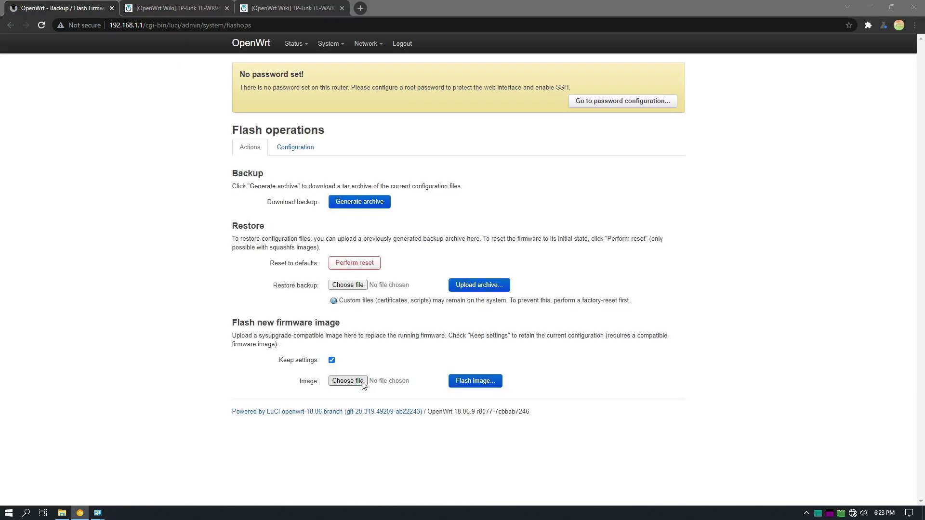
left_click(238, 81)
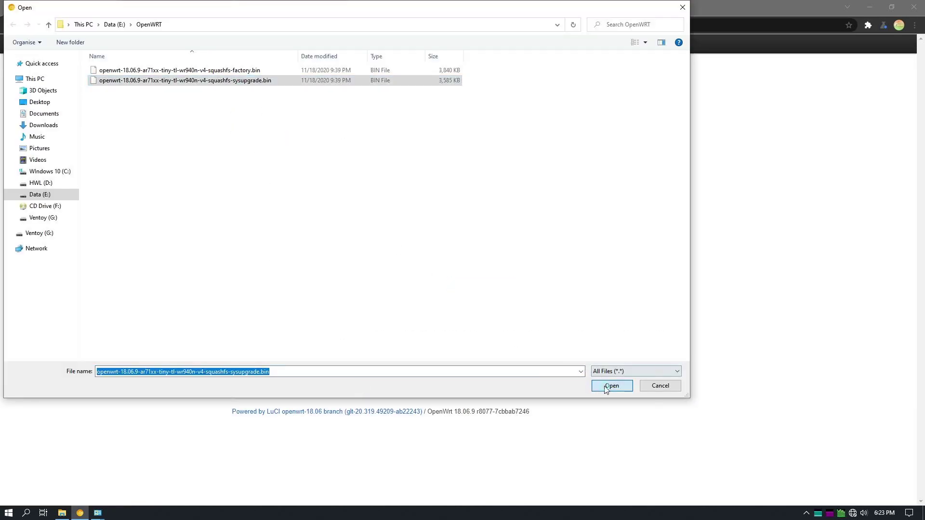
left_click(611, 386)
left_click(483, 383)
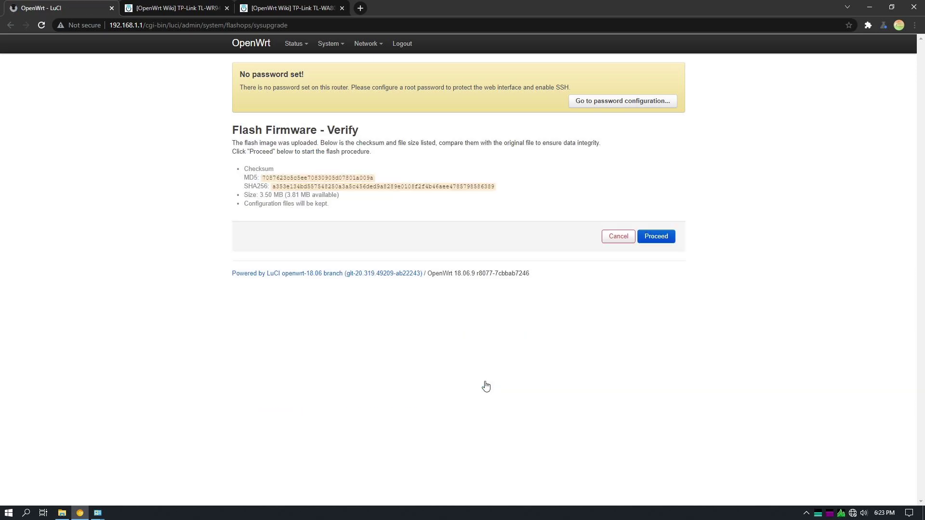
left_click(656, 241)
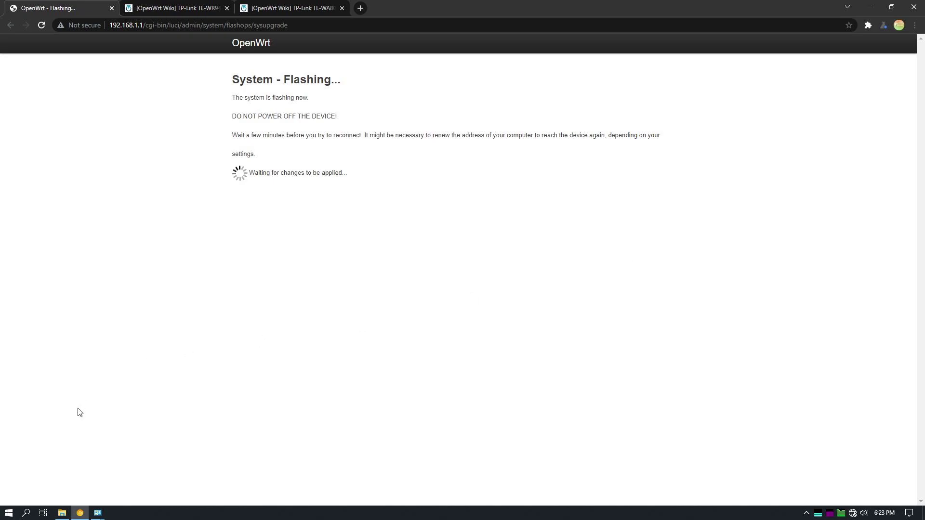
Monitor the flashing page while refreshing the Ethernet status in Network Connections until it reconnects
mouse_move(98, 512)
left_click(161, 463)
right_click(332, 264)
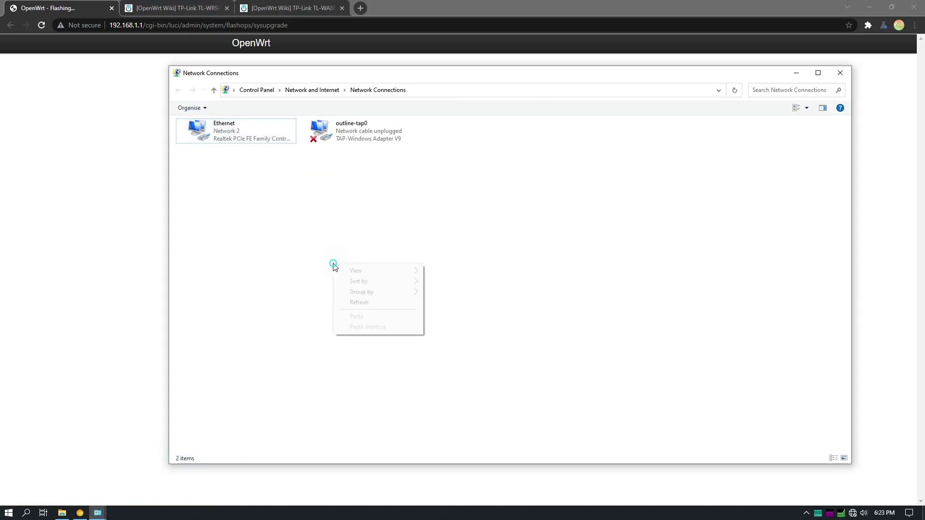
left_click(357, 304)
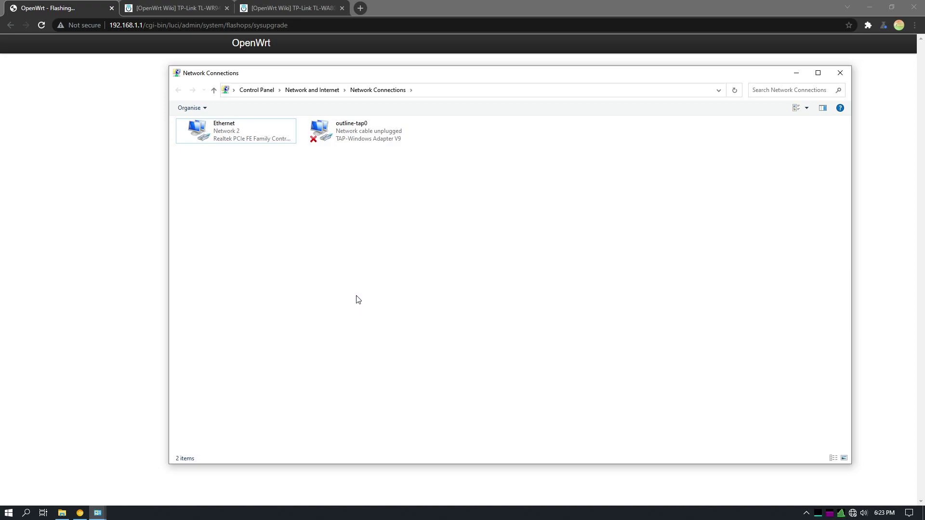
left_click(2, 313)
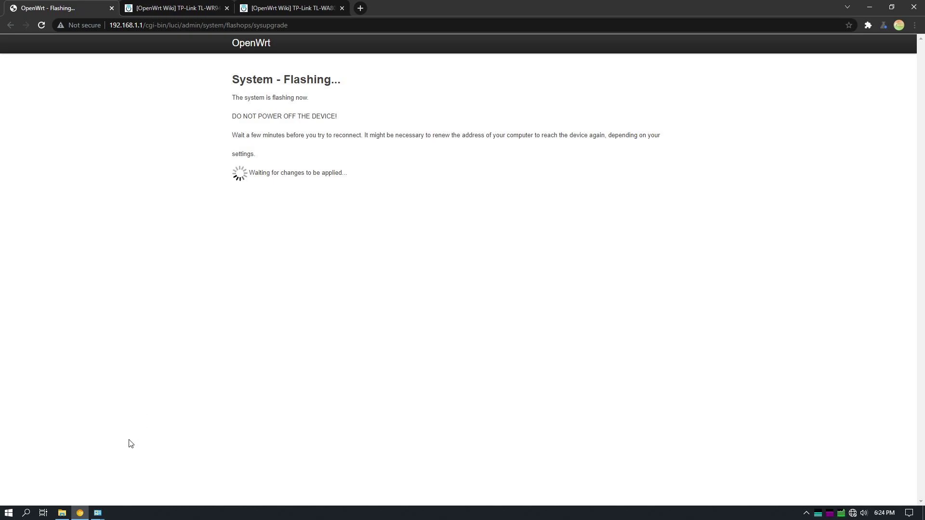
left_click(98, 514)
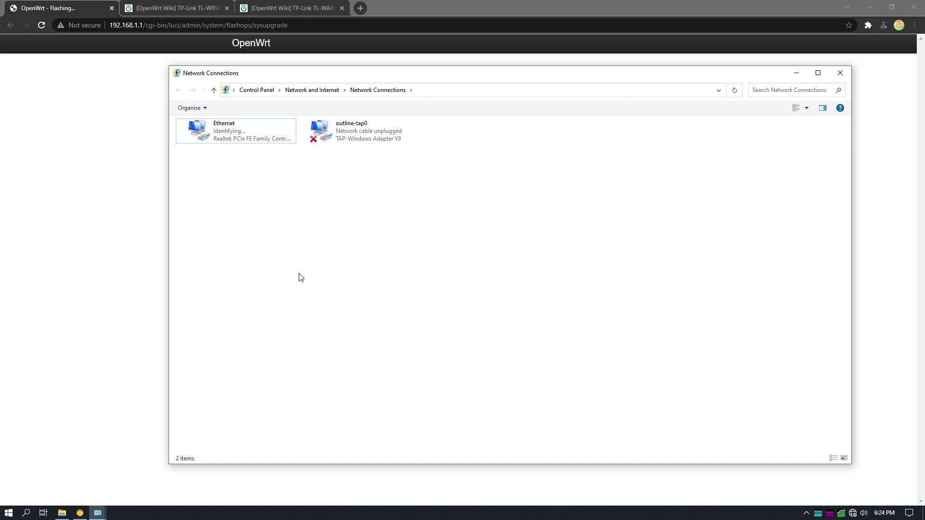
left_click_drag(289, 76, 532, 77)
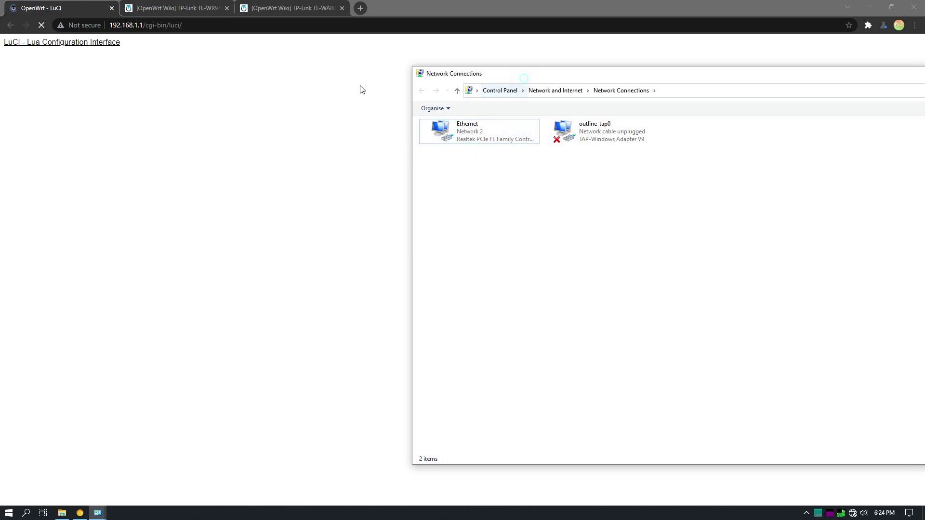
Reload the router tab and re-enter 192.168.1.1 to bring back the LuCI login page
left_click(390, 39)
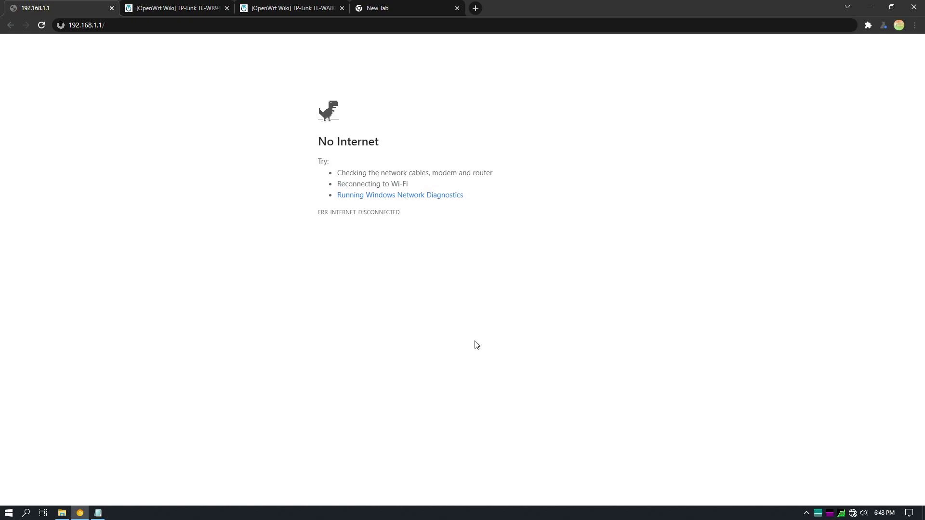
left_click(41, 24)
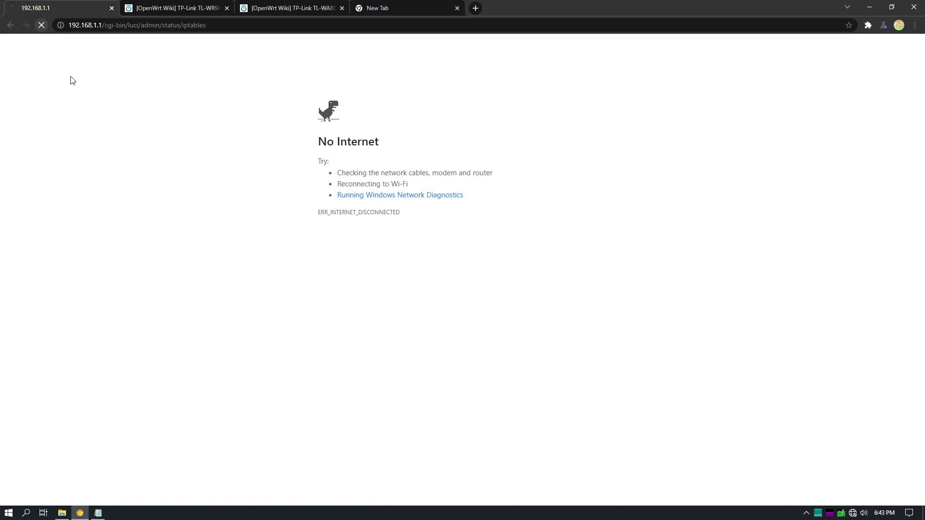
left_click(106, 25)
type("192.168.1.1")
key("Return")
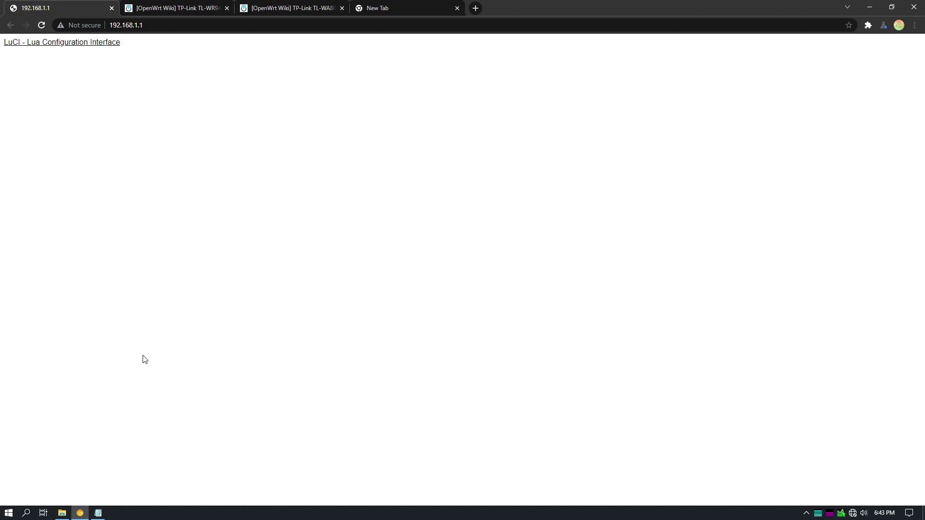
key("super")
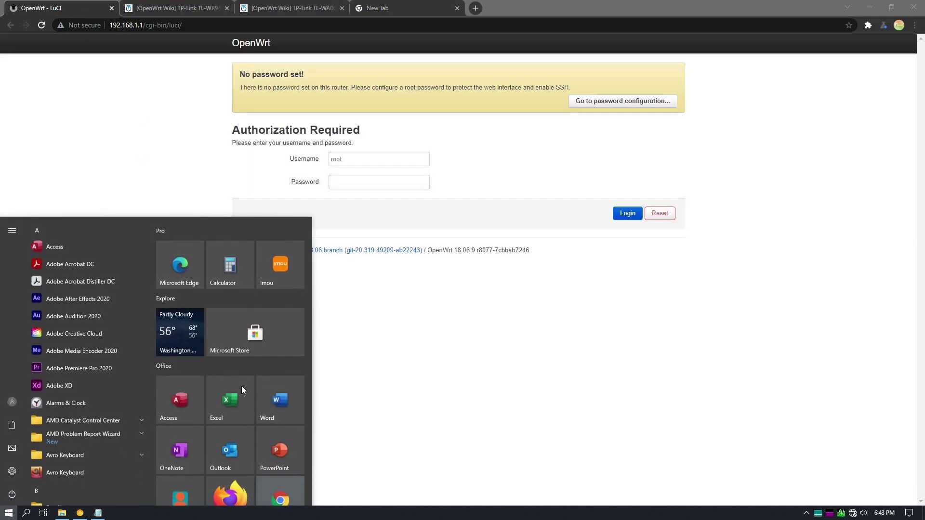
type("cmd")
key("Return")
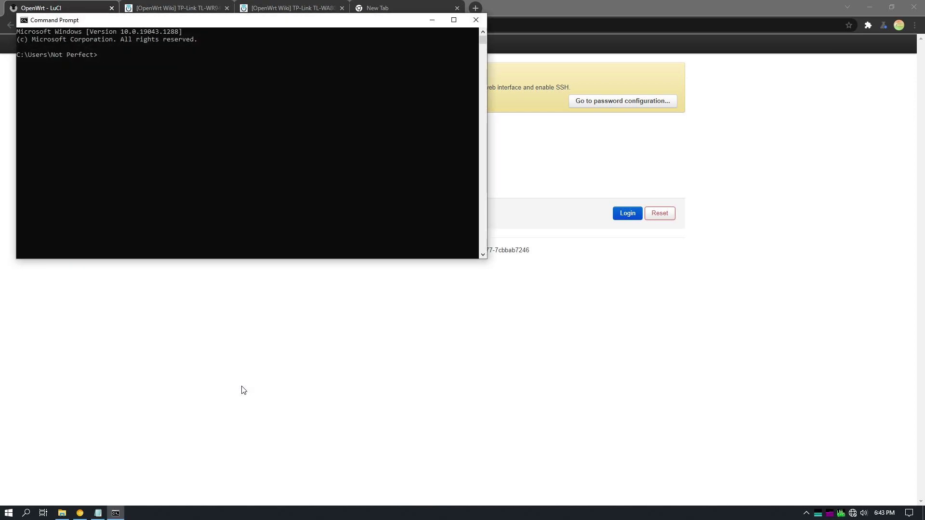
type("ssh root@opwenw")
type("rt.lan")
key("Return")
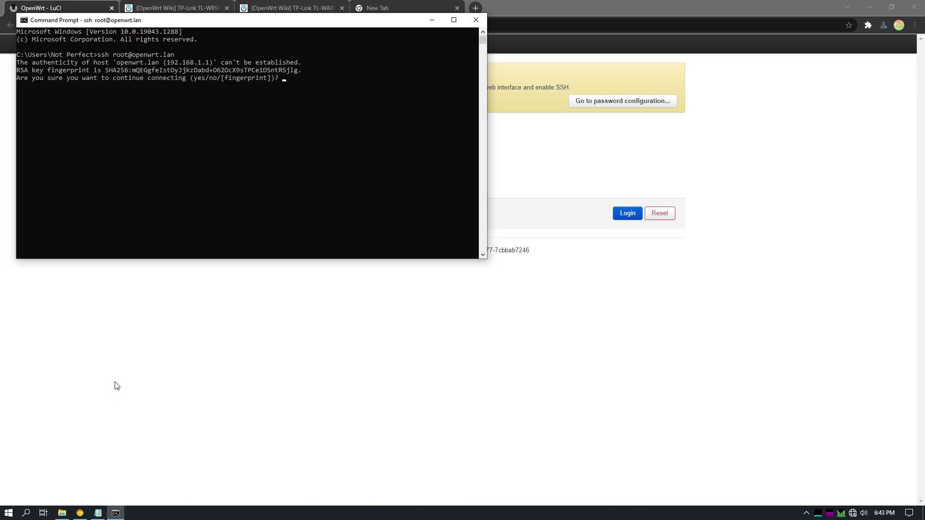
key("Return")
Set a new root password with passwd and close the terminal session
type("ps")
type("ss")
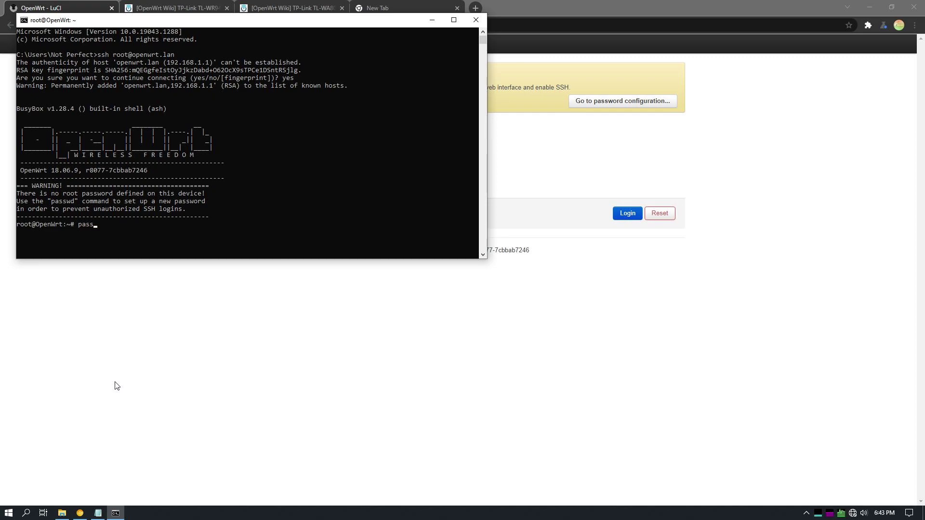
key("Return")
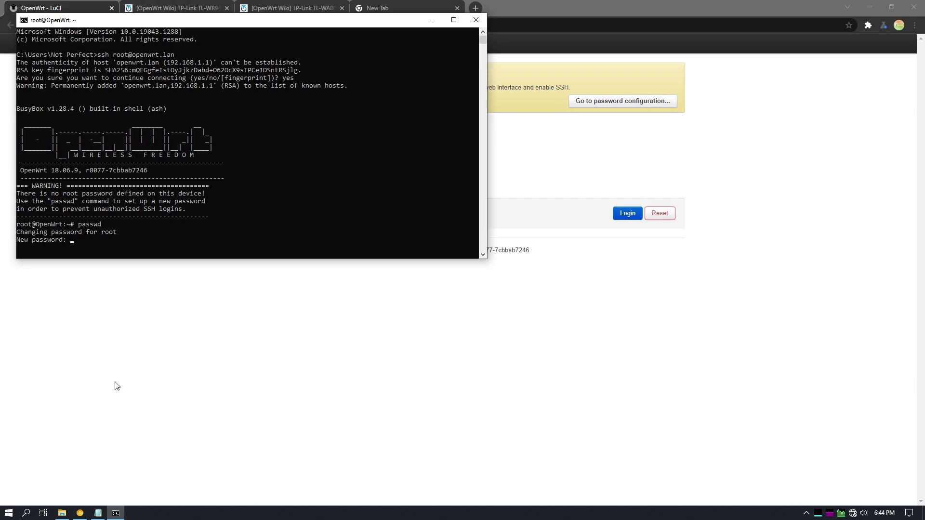
key("Return")
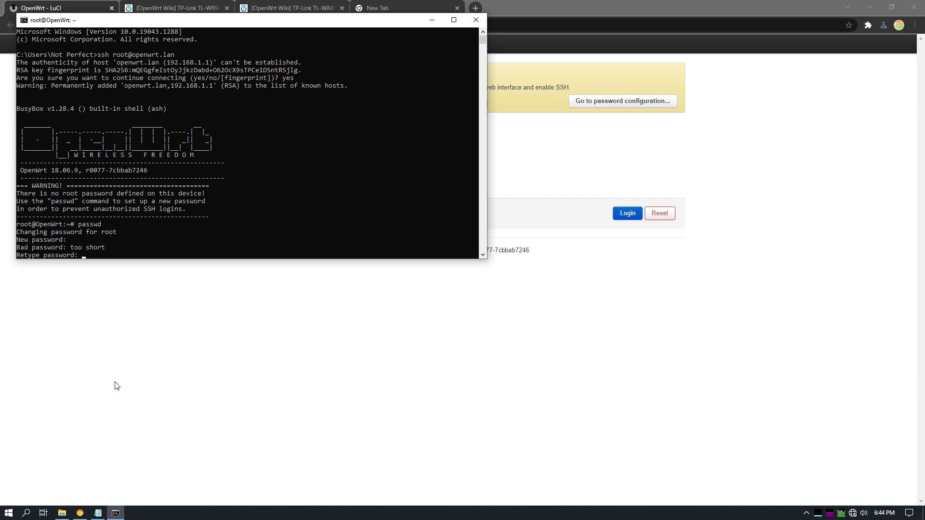
key("alt+F4")
In File Explorer, permanently delete the known_hosts file from the user's .ssh folder
key("alt+Tab")
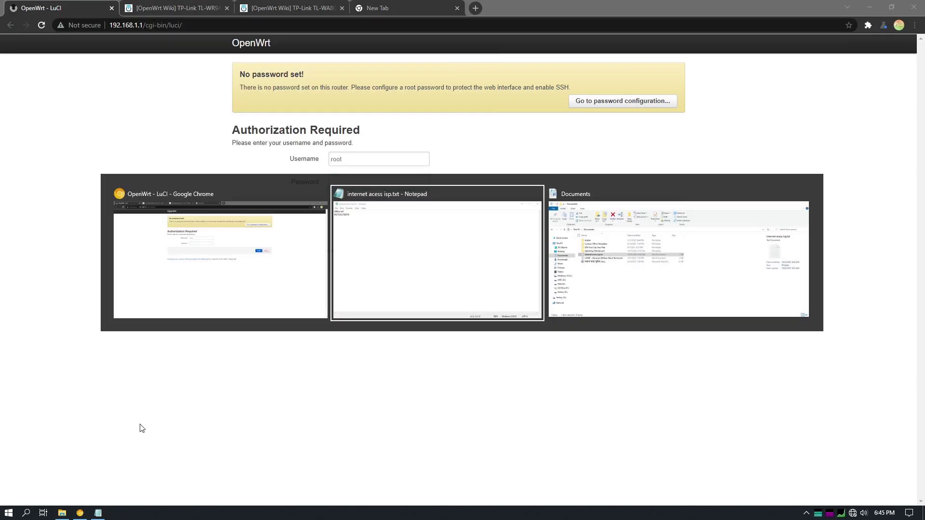
left_click(646, 283)
left_click(318, 329)
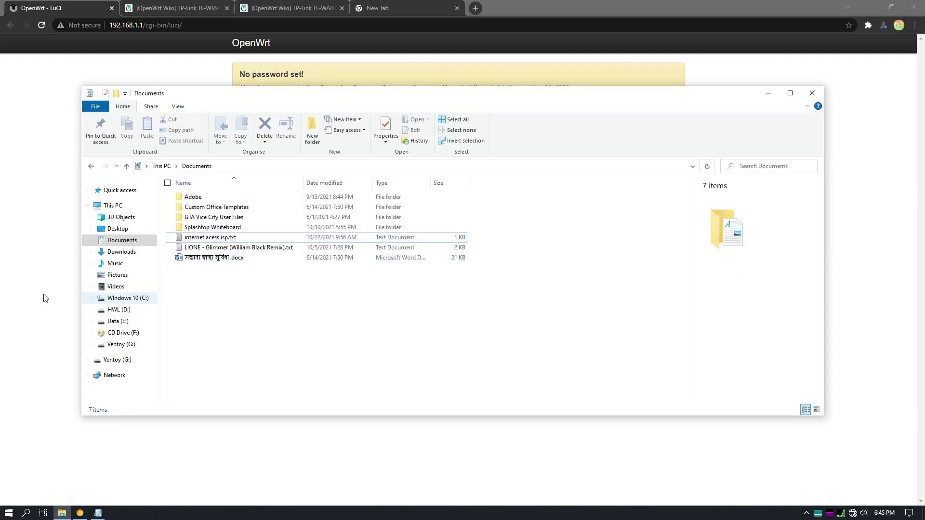
left_click(91, 166)
left_click(91, 166)
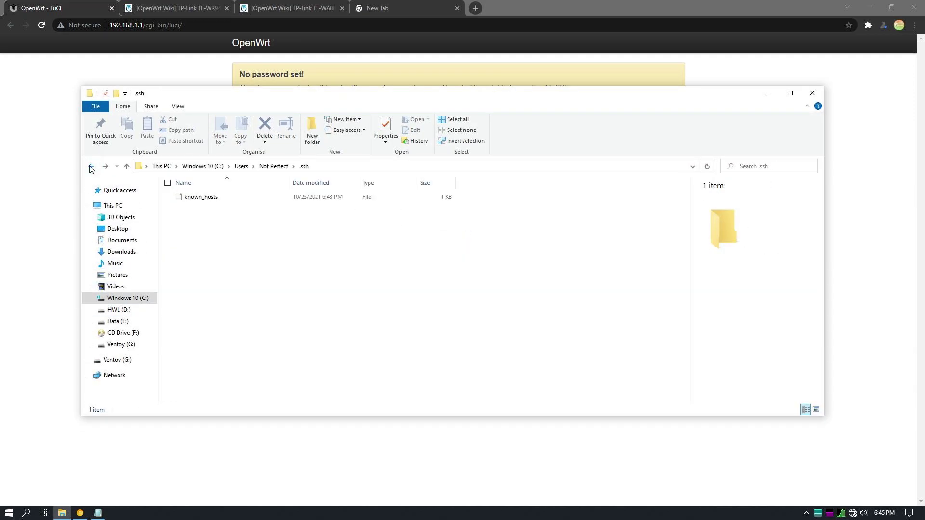
left_click(207, 197)
left_click(264, 141)
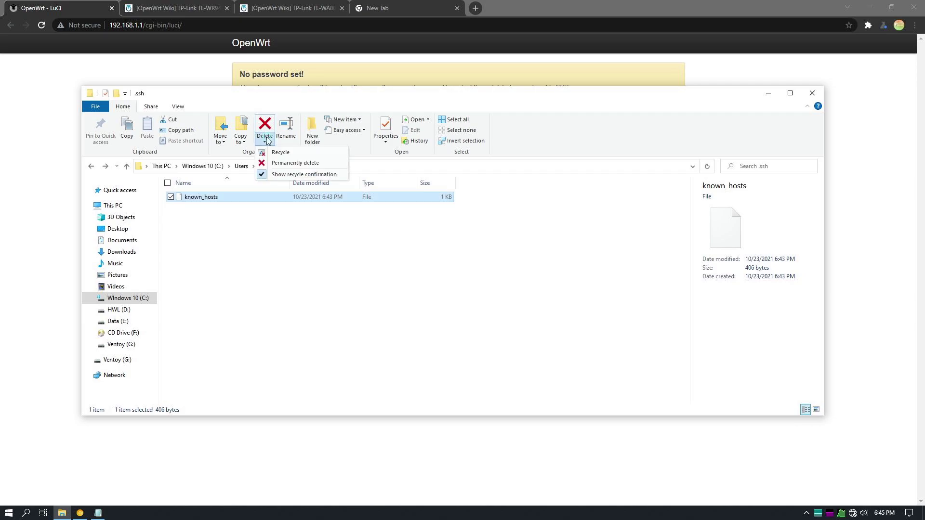
left_click(289, 159)
left_click(481, 298)
Reload the LuCI login page and log in as root with the new password
left_click(36, 279)
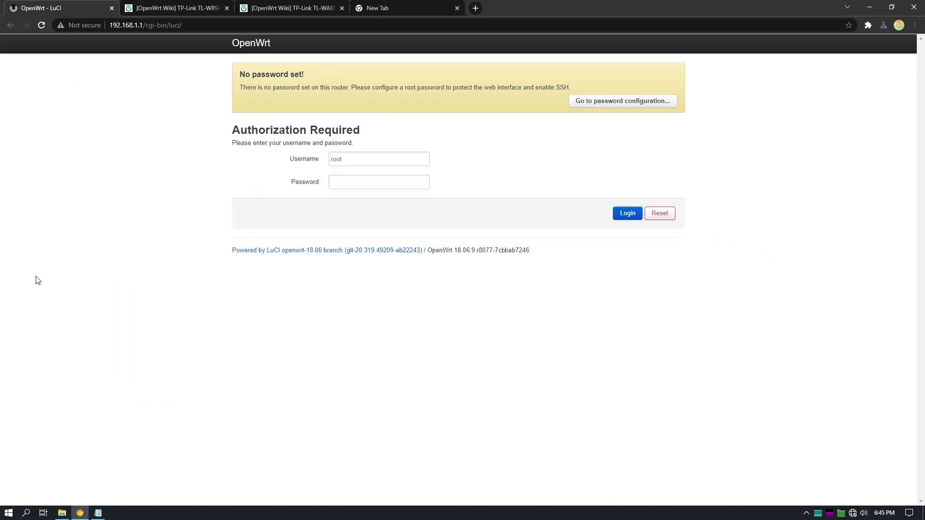
left_click(42, 27)
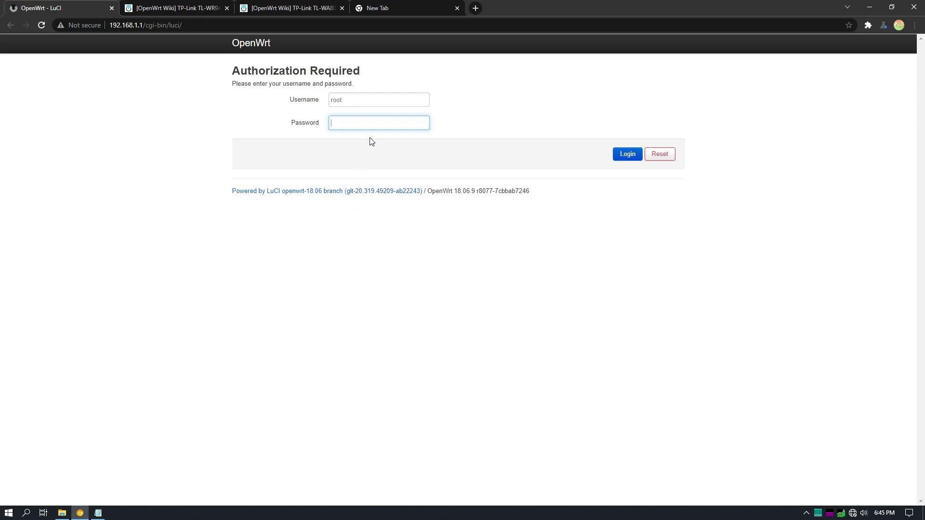
type("•••••")
key("Return")
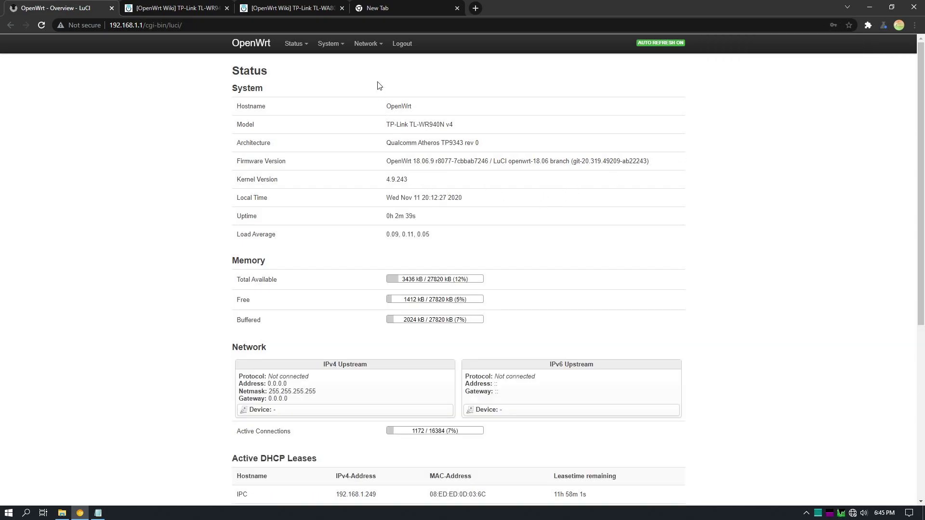
Stop the WAN interface from the Network > Interfaces overview
mouse_move(367, 44)
left_click(366, 63)
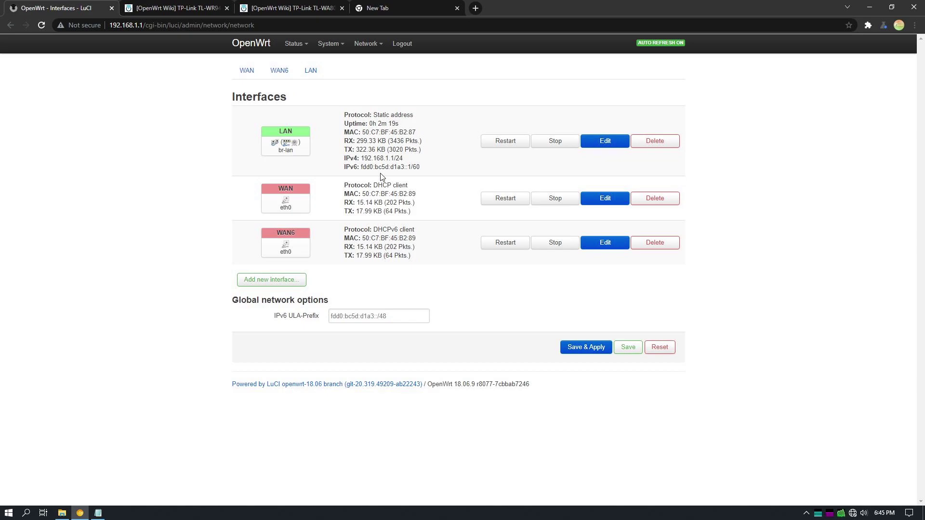
left_click(557, 204)
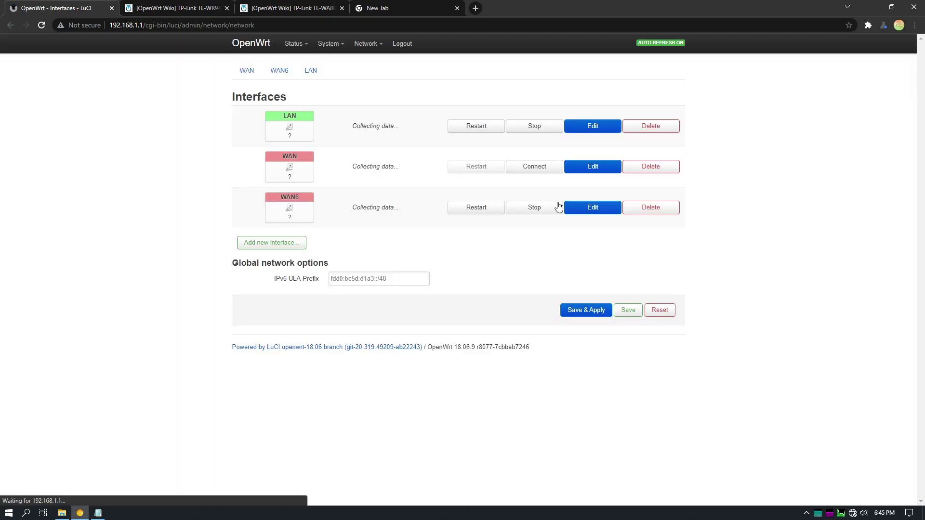
left_click(552, 199)
Switch the WAN interface protocol to PPPoE
left_click(608, 200)
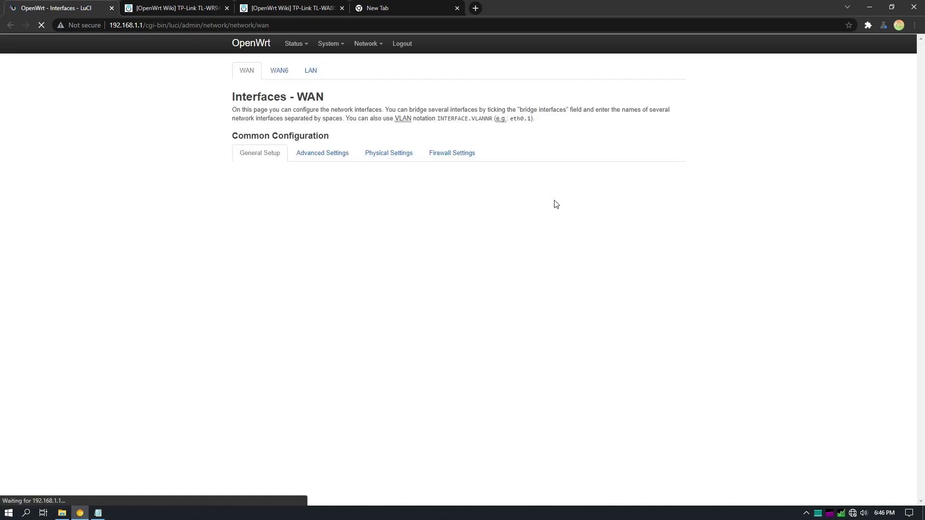
left_click(356, 221)
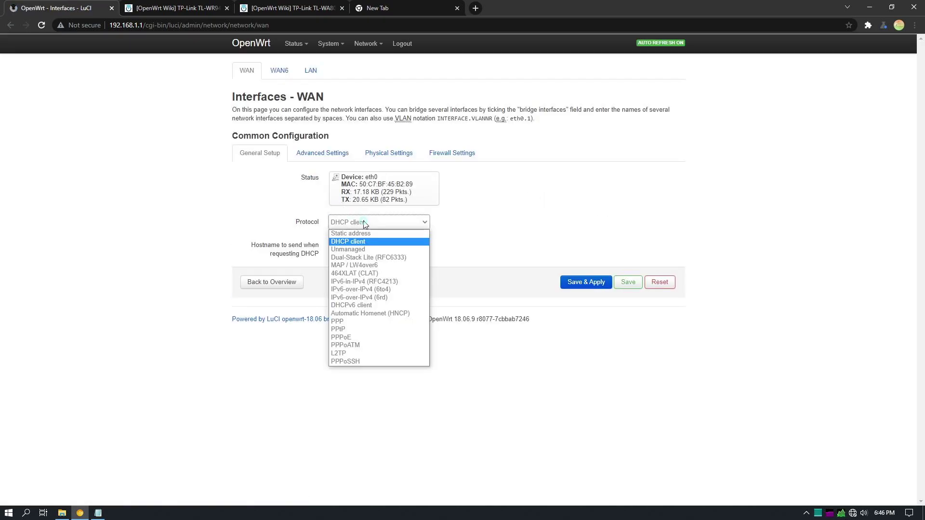
left_click(380, 337)
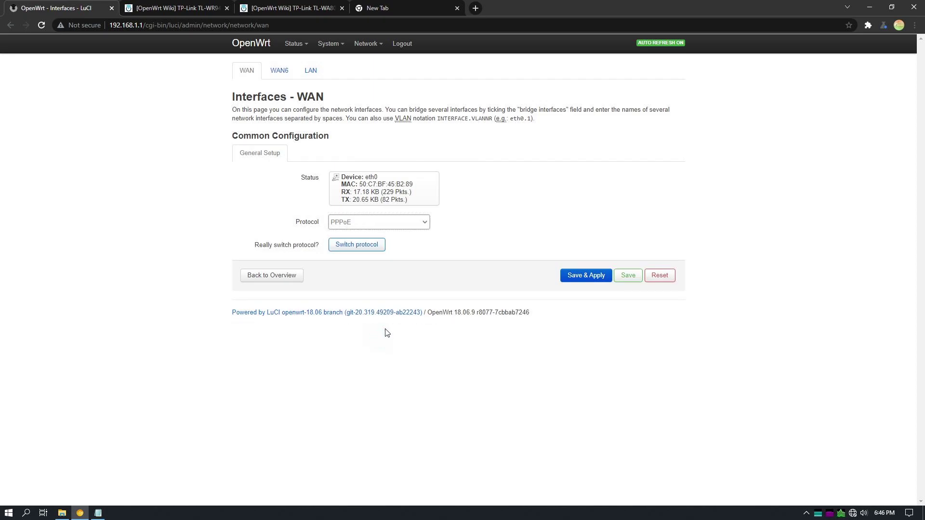
left_click(376, 245)
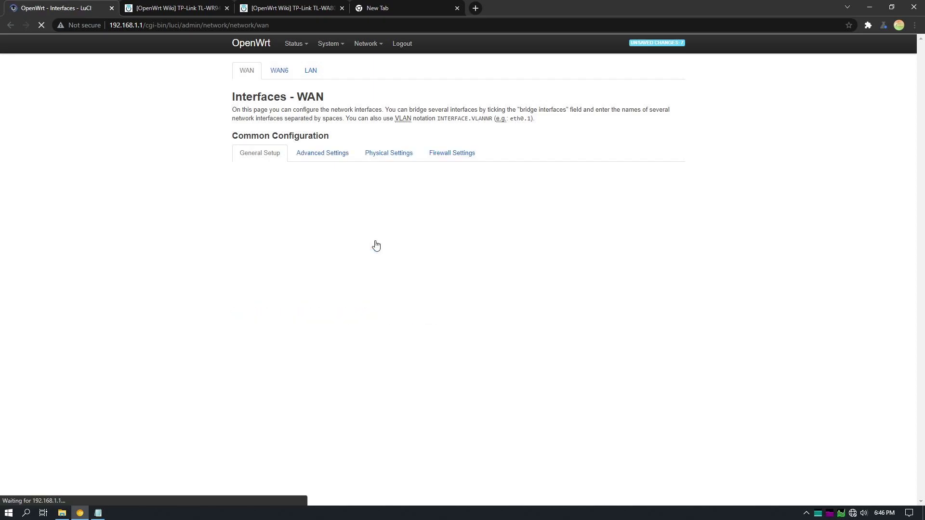
Fill the PAP/CHAP username with the ISP username from the Notepad login note
left_click(356, 263)
key("Escape")
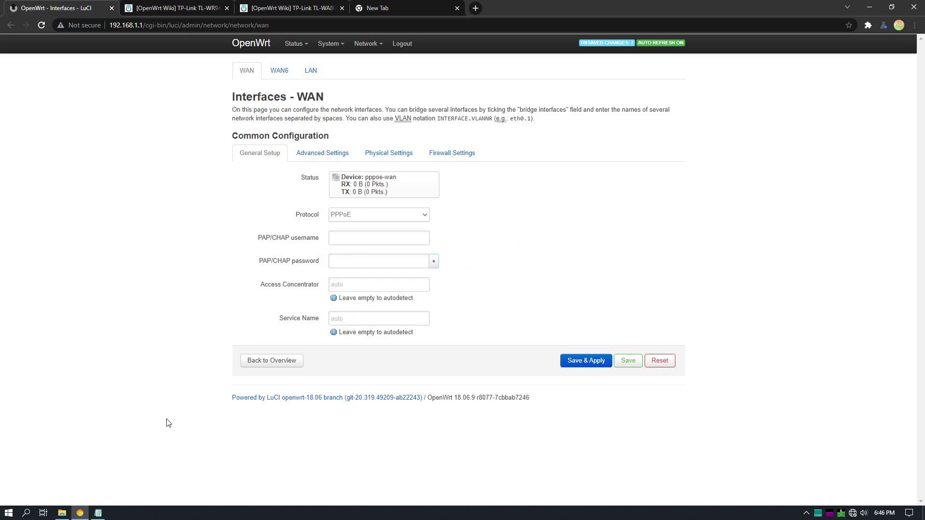
left_click(98, 512)
left_click(83, 100)
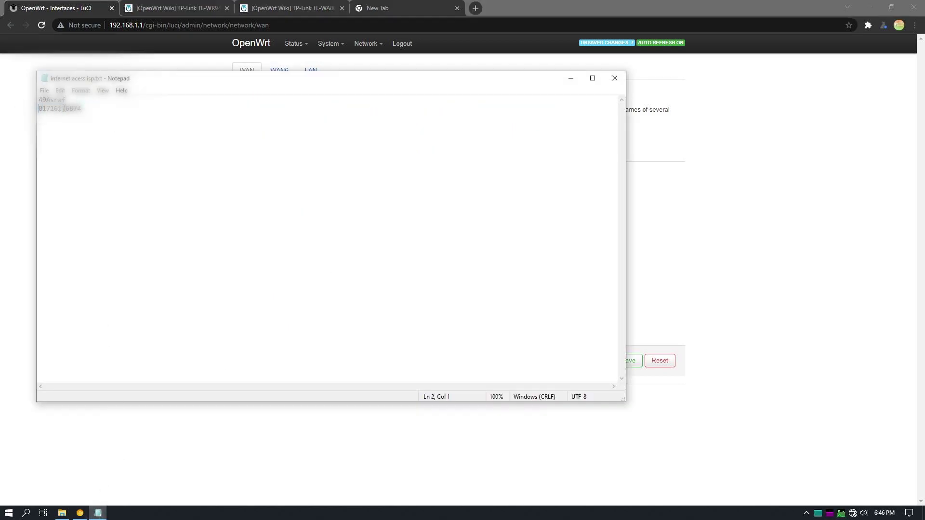
key("shift+Home")
left_click(692, 207)
left_click(360, 237)
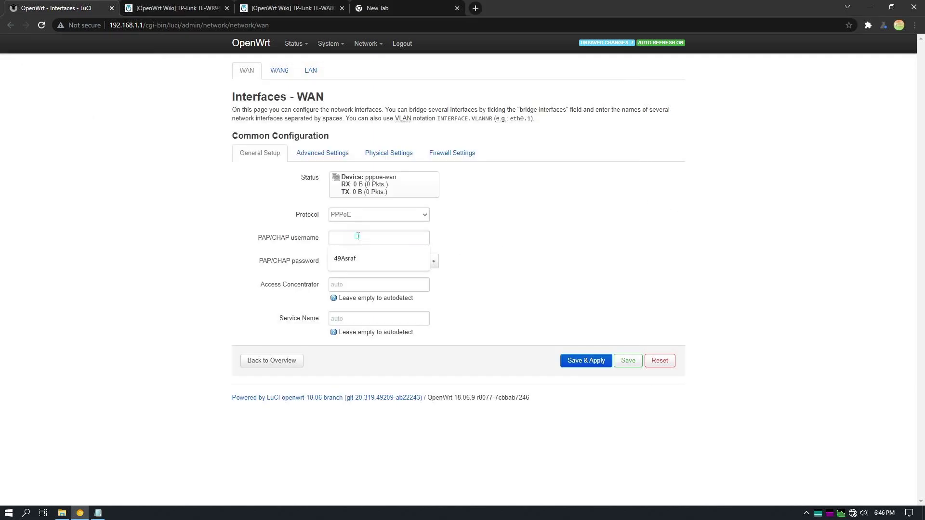
left_click(374, 258)
Paste the ISP's PPPoE password into the PAP/CHAP password field and save & apply
left_click(355, 265)
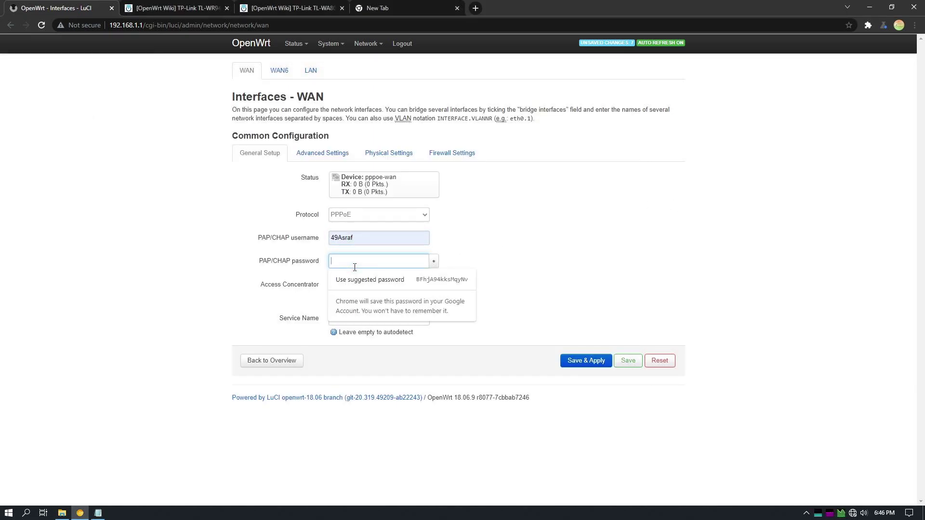
key("alt+Tab")
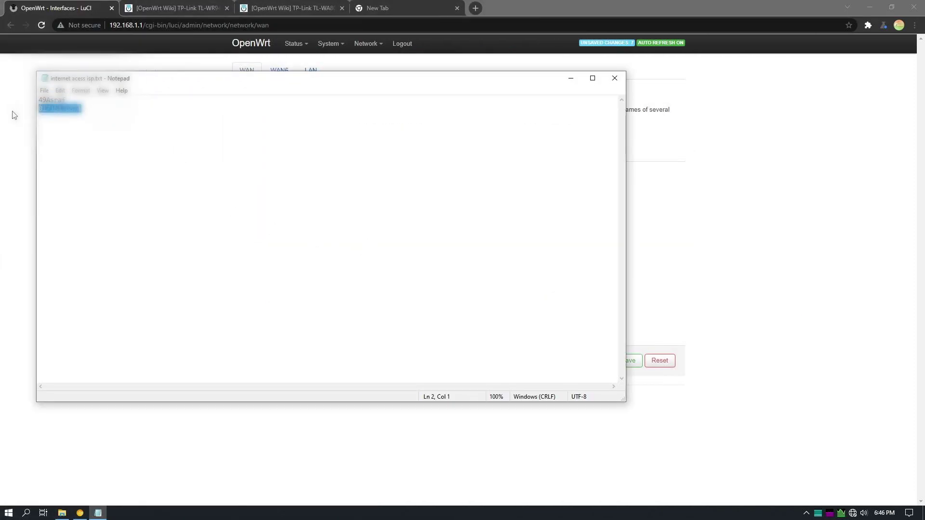
left_click(657, 246)
left_click(337, 261)
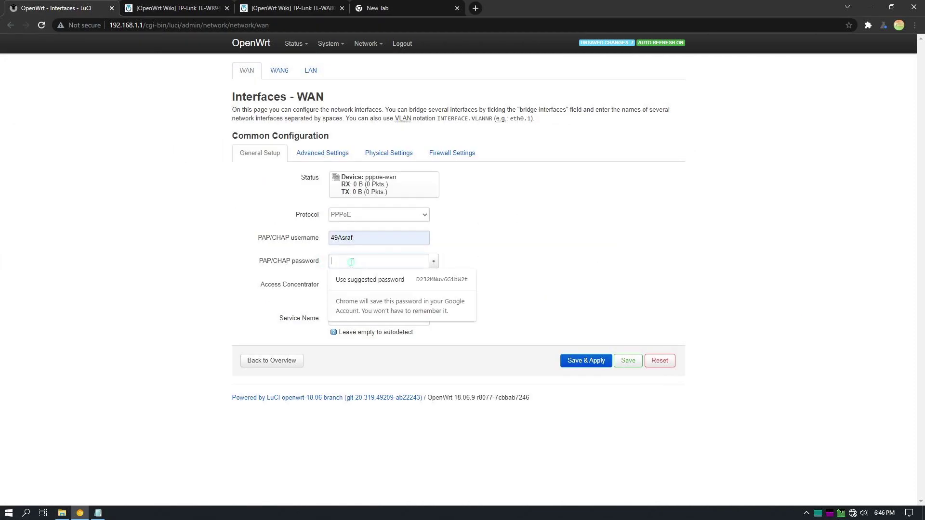
key("ctrl+v")
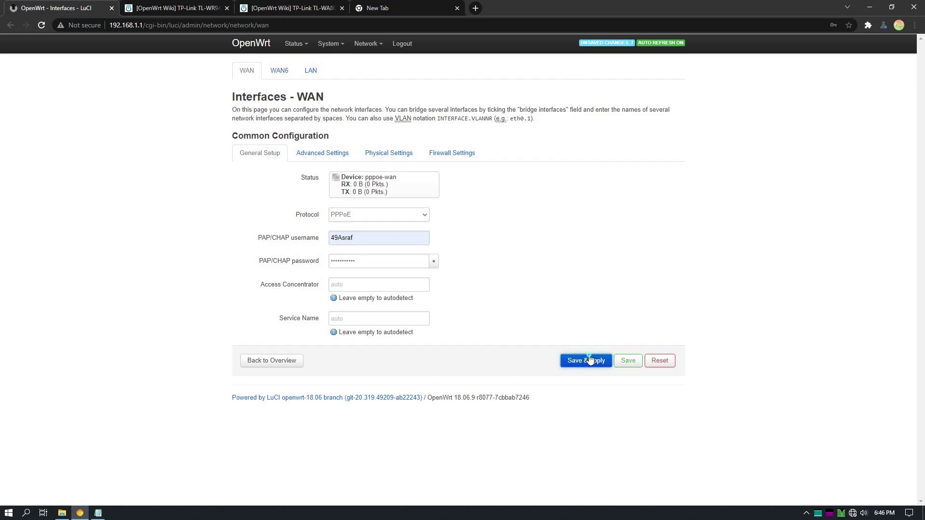
left_click(590, 360)
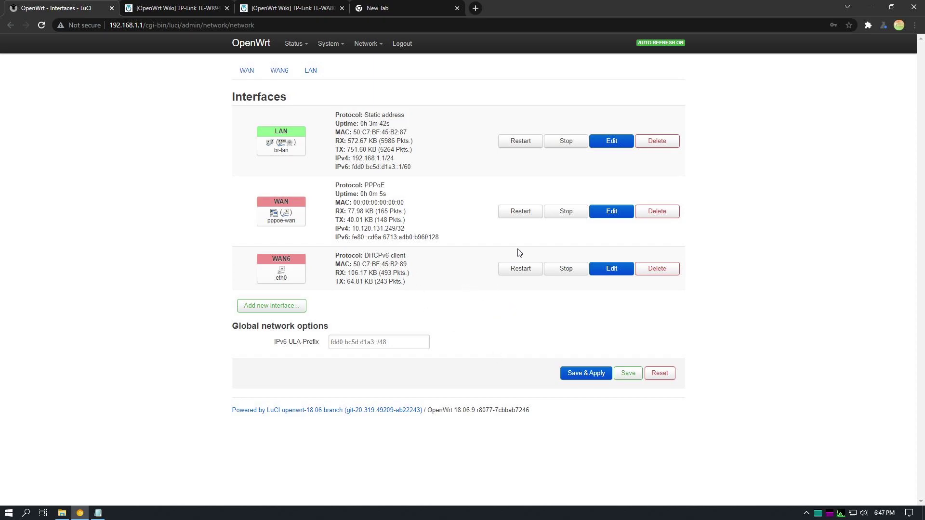
Open YouTube from the bookmark in a new tab, then return to the OpenWrt Interfaces tab
left_click(377, 8)
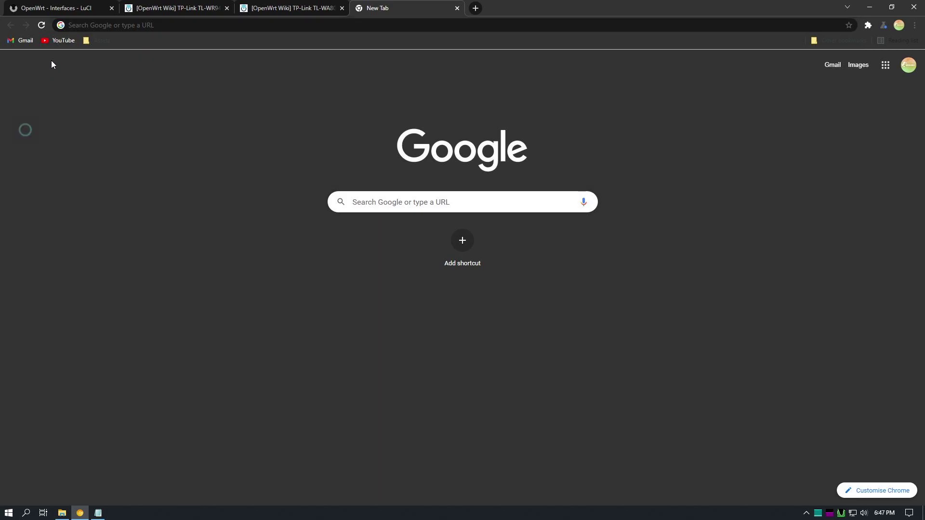
left_click(61, 40)
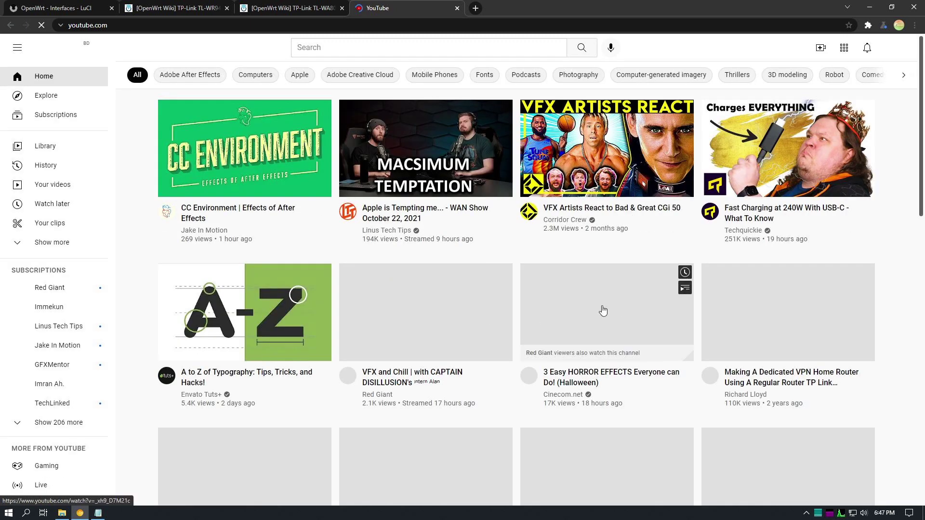
left_click(58, 7)
Edit the OpenWrt wireless network and change its ESSID to HWL C1
mouse_move(368, 45)
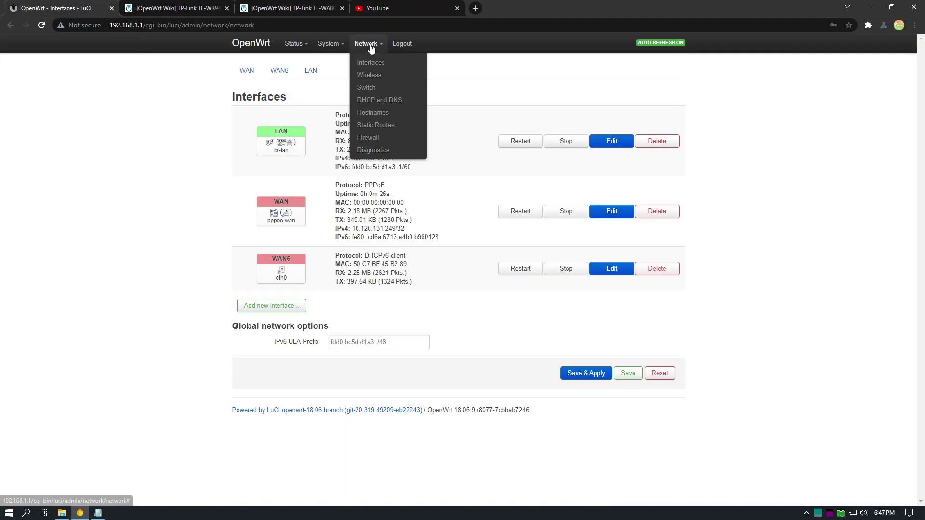
left_click(368, 64)
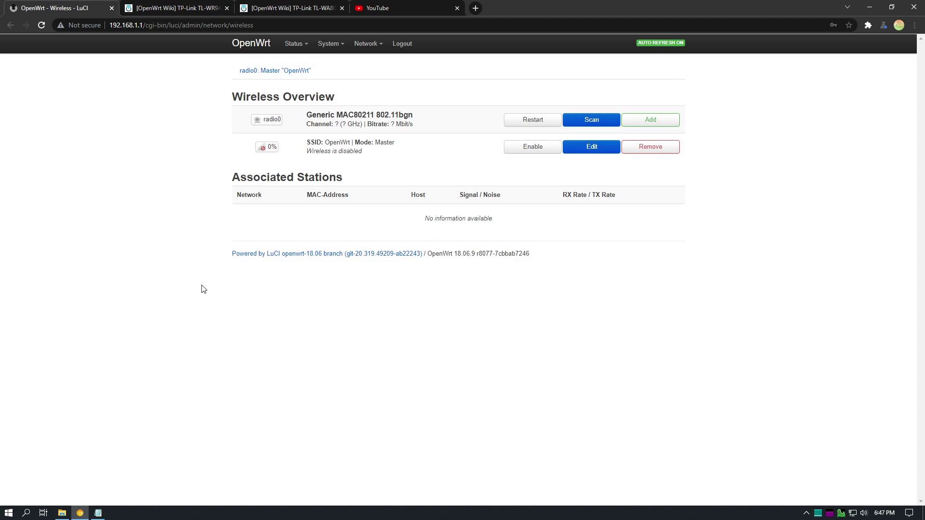
left_click(571, 147)
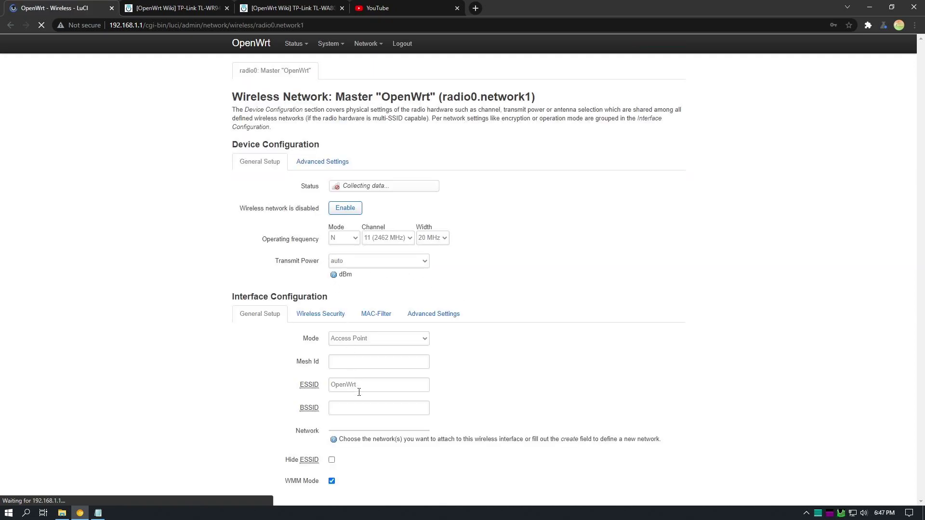
double_click(366, 365)
type("HWL C1")
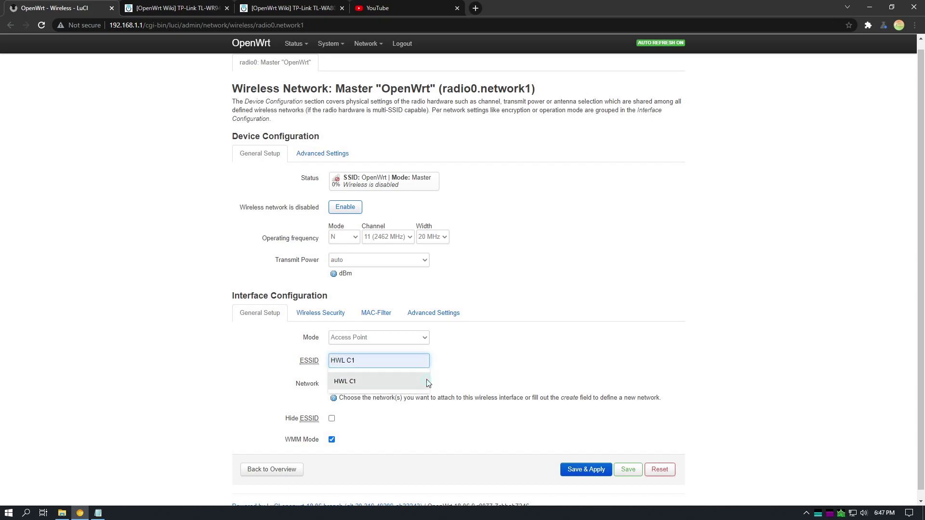
left_click(427, 382)
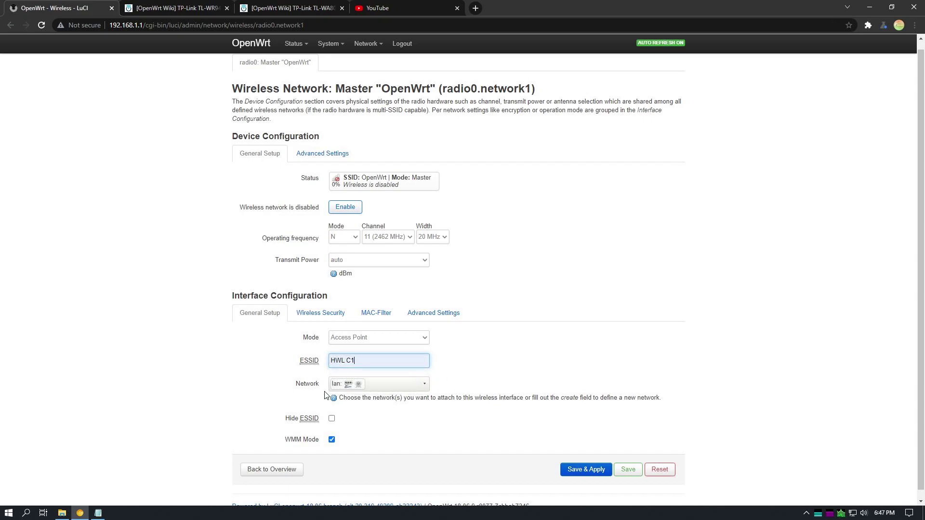
left_click(338, 322)
left_click(367, 345)
Set WPA2-PSK encryption, Force TKIP and CCMP (AES) cipher and the wireless key, then save & apply
left_click(356, 390)
left_click(363, 376)
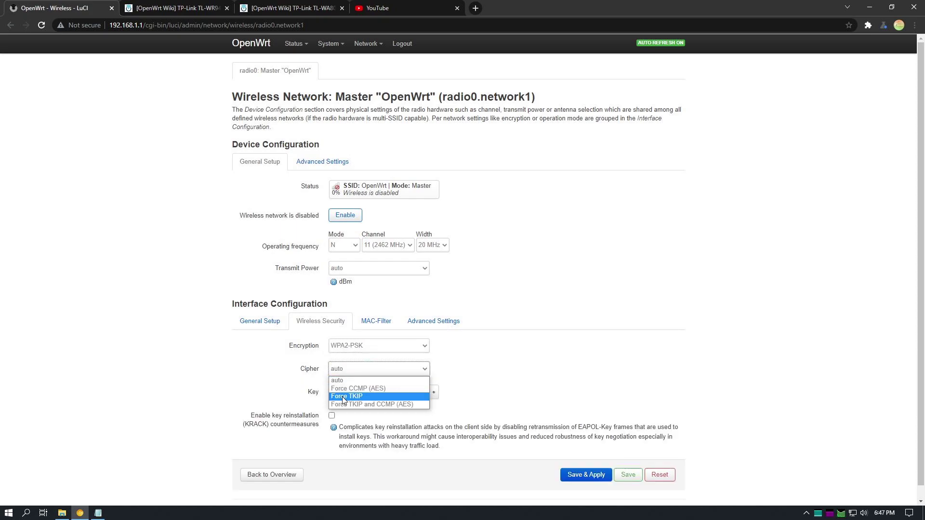
left_click(406, 404)
left_click(374, 392)
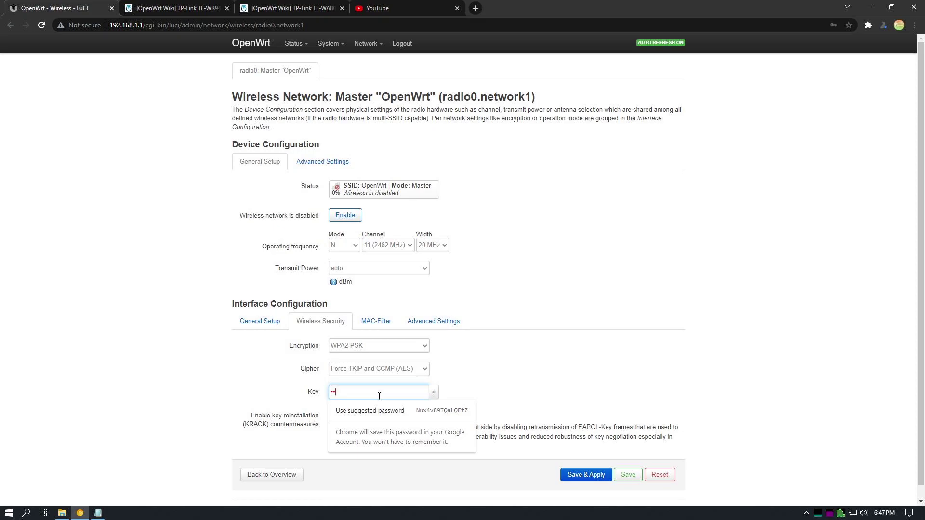
type("123456")
key("BackSpace")
key("BackSpace")
type("1234567")
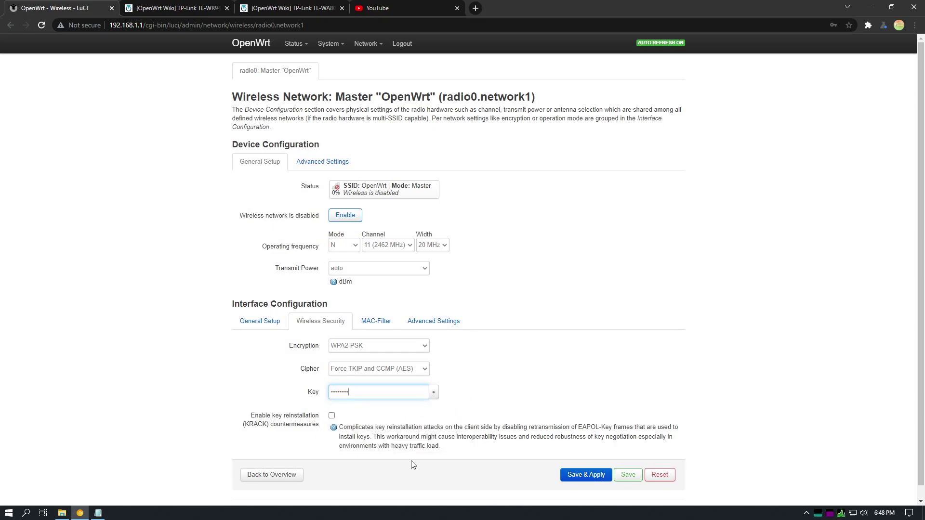
left_click(586, 475)
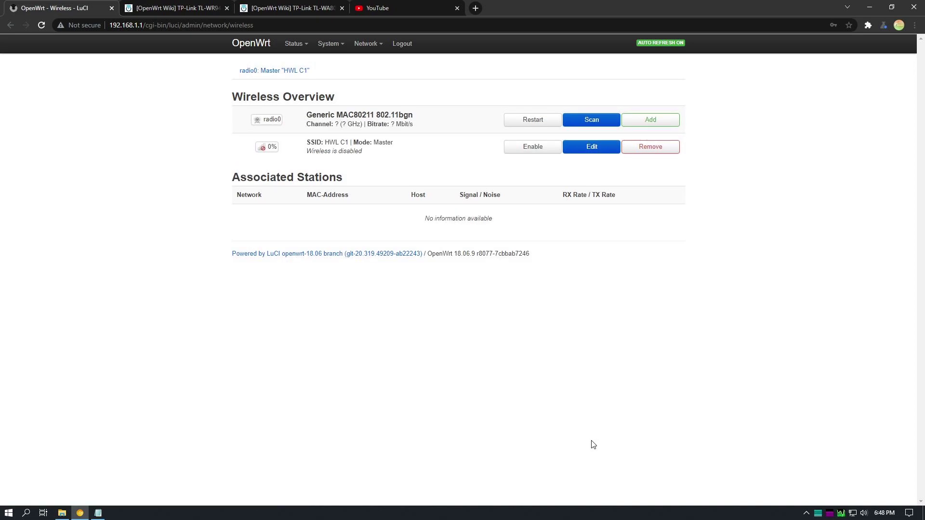
Enable the HWL C1 SSID on the Wireless Overview
left_click(543, 149)
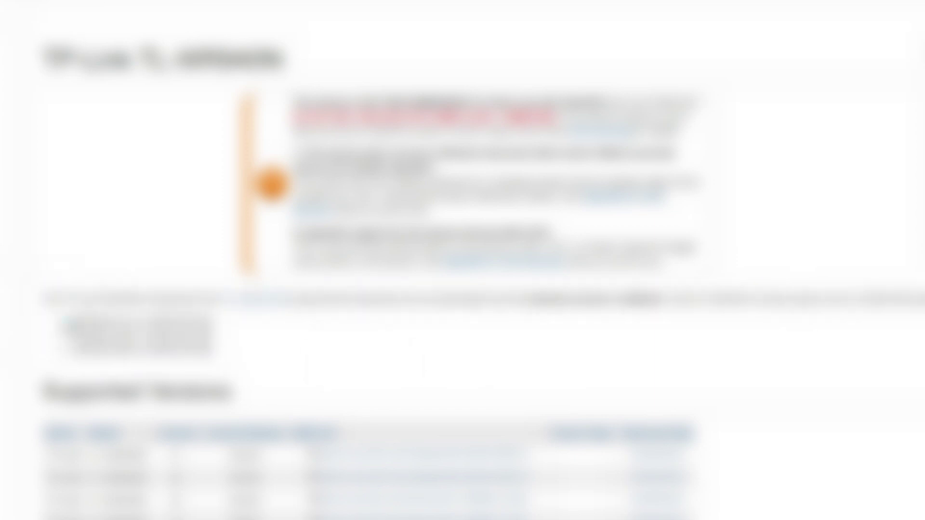
scroll(826, 378, "down", 7)
scroll(826, 377, "up", 1)
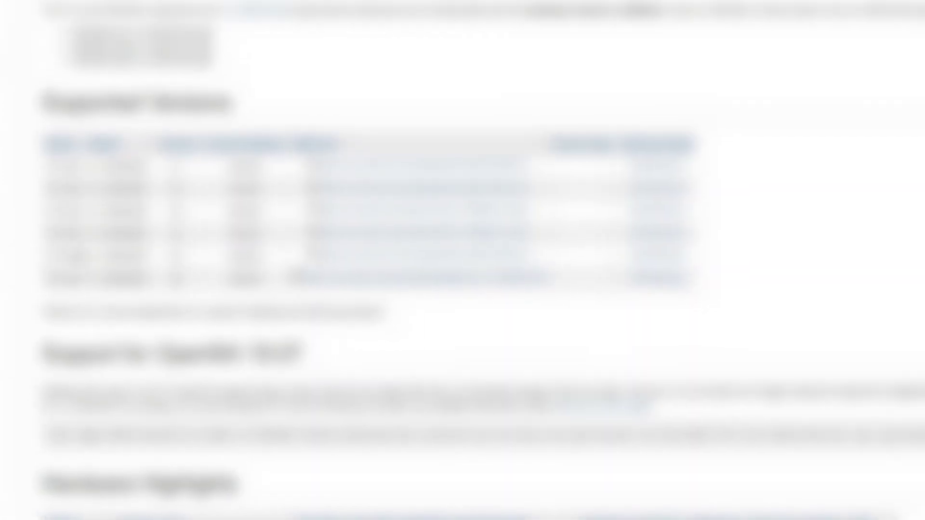
left_click_drag(50, 234, 281, 239)
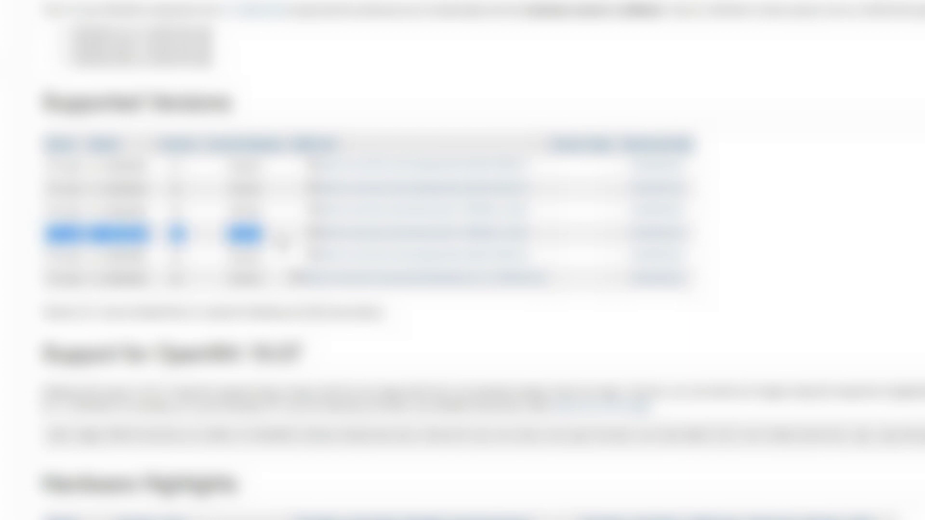
left_click(422, 352)
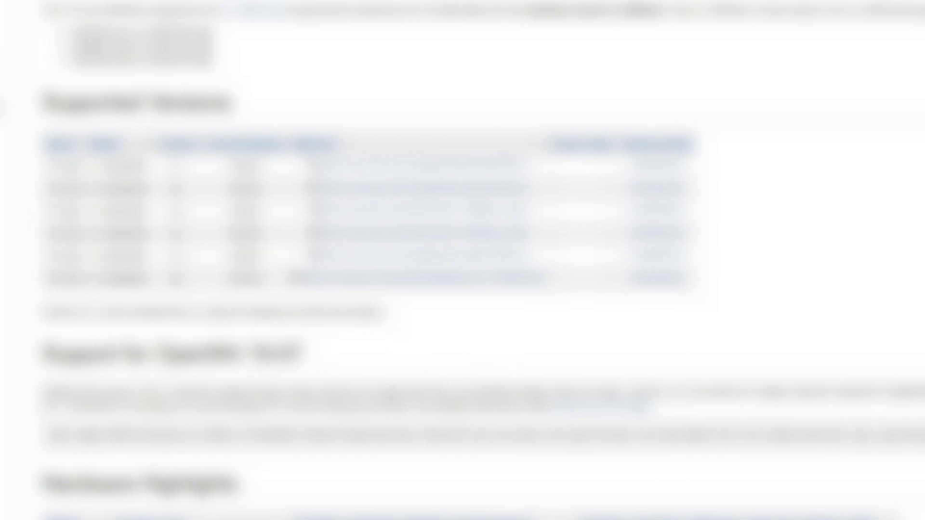